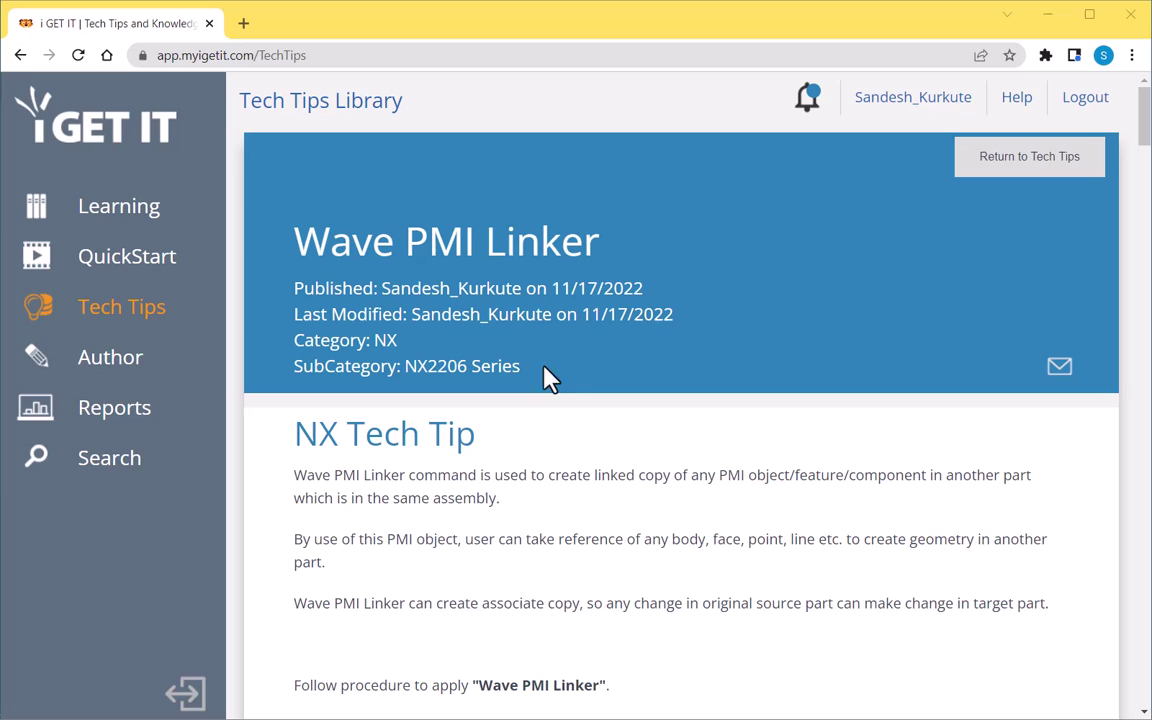
Minimize the browser and highlight support, wheel, axle, pull and weight in the Assembly Navigator
{"action": "left_click", "coordinate": [1047, 14]}
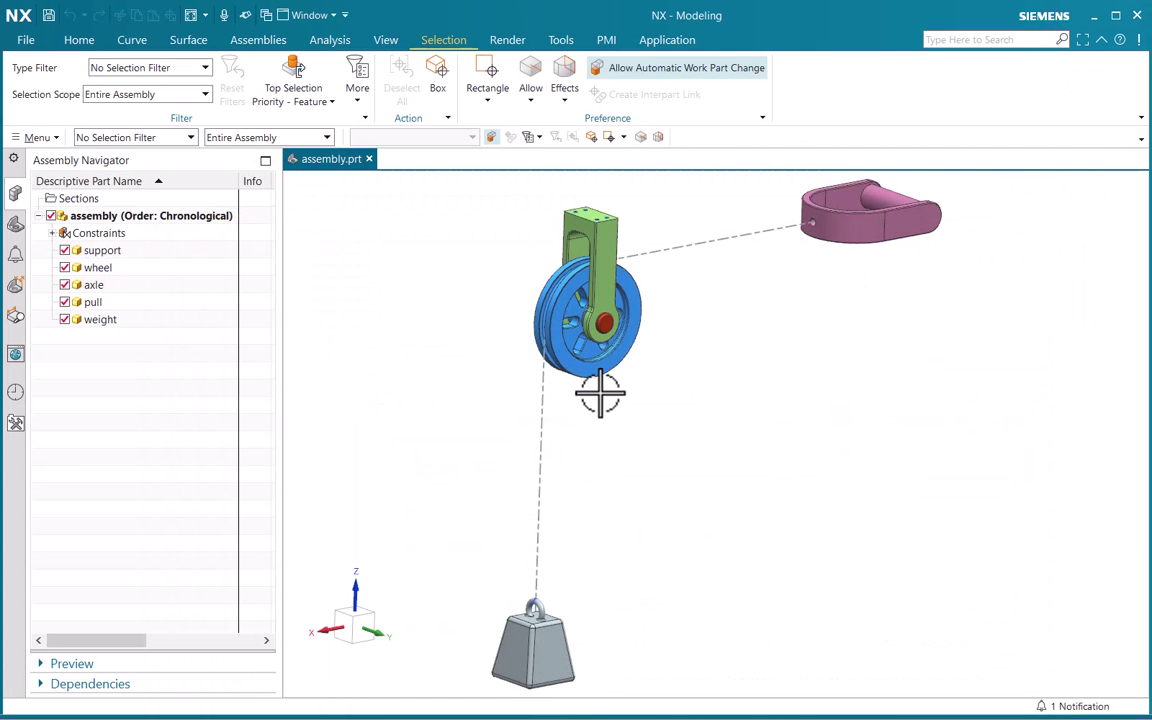
{"action": "scroll", "coordinate": [620, 420], "scroll_direction": "down", "scroll_amount": 2}
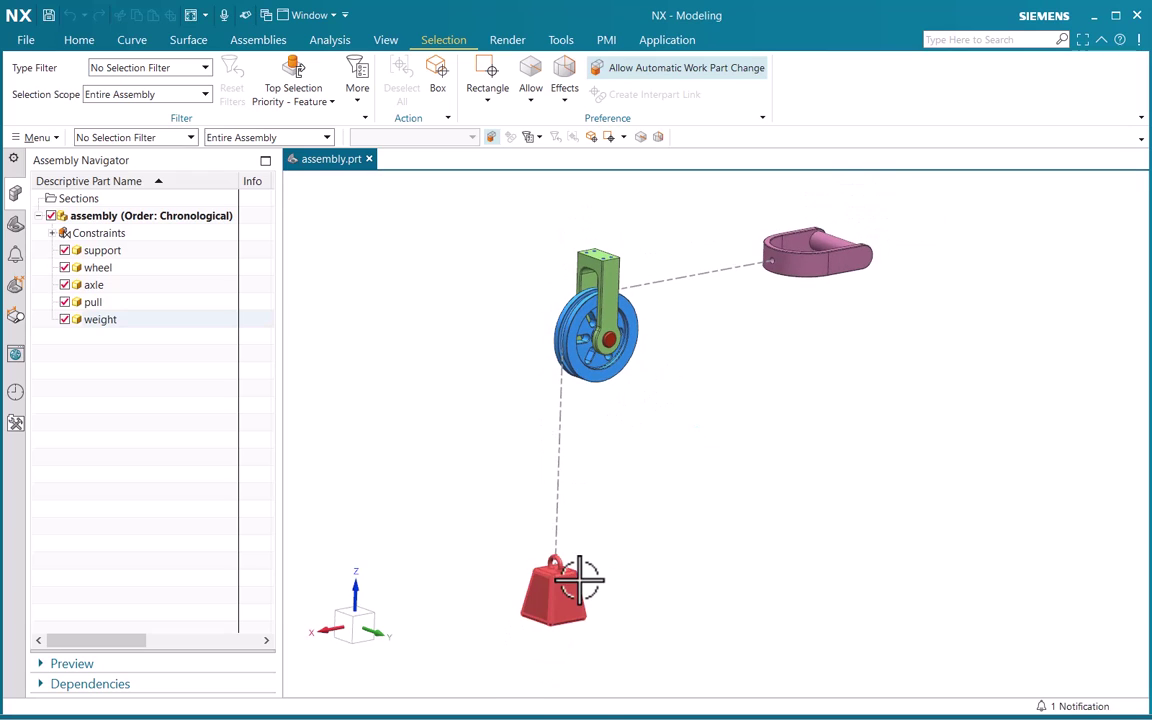
{"action": "left_click", "coordinate": [106, 252]}
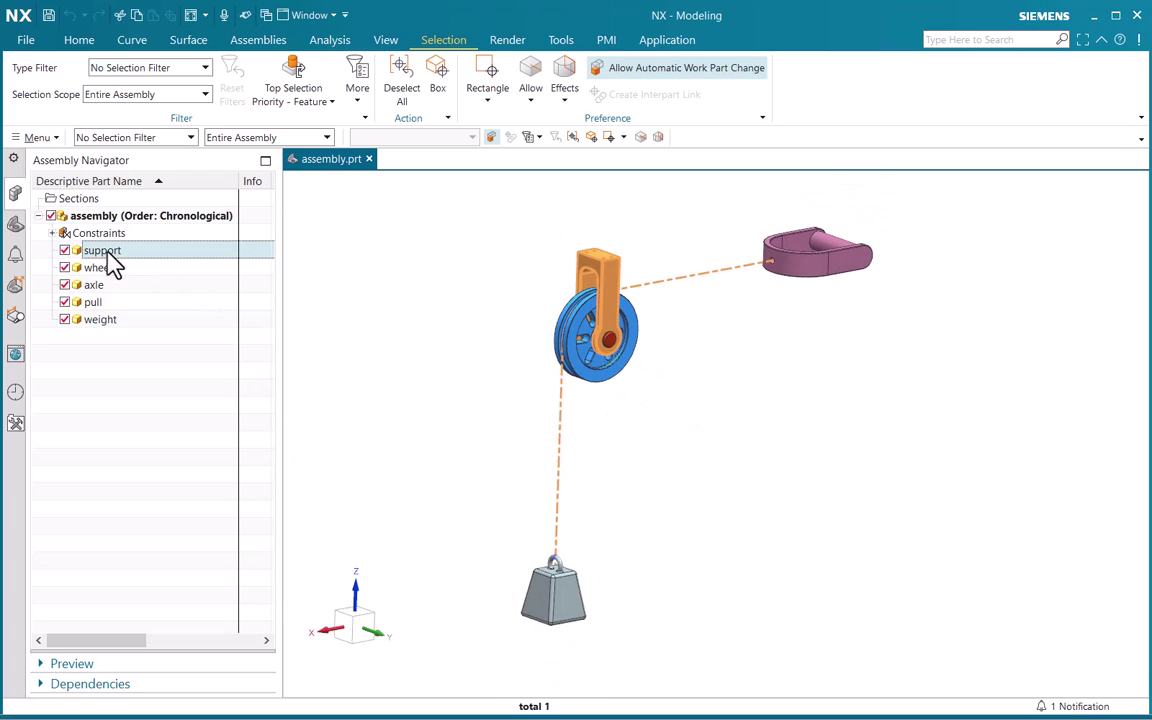
{"action": "left_click", "coordinate": [113, 268]}
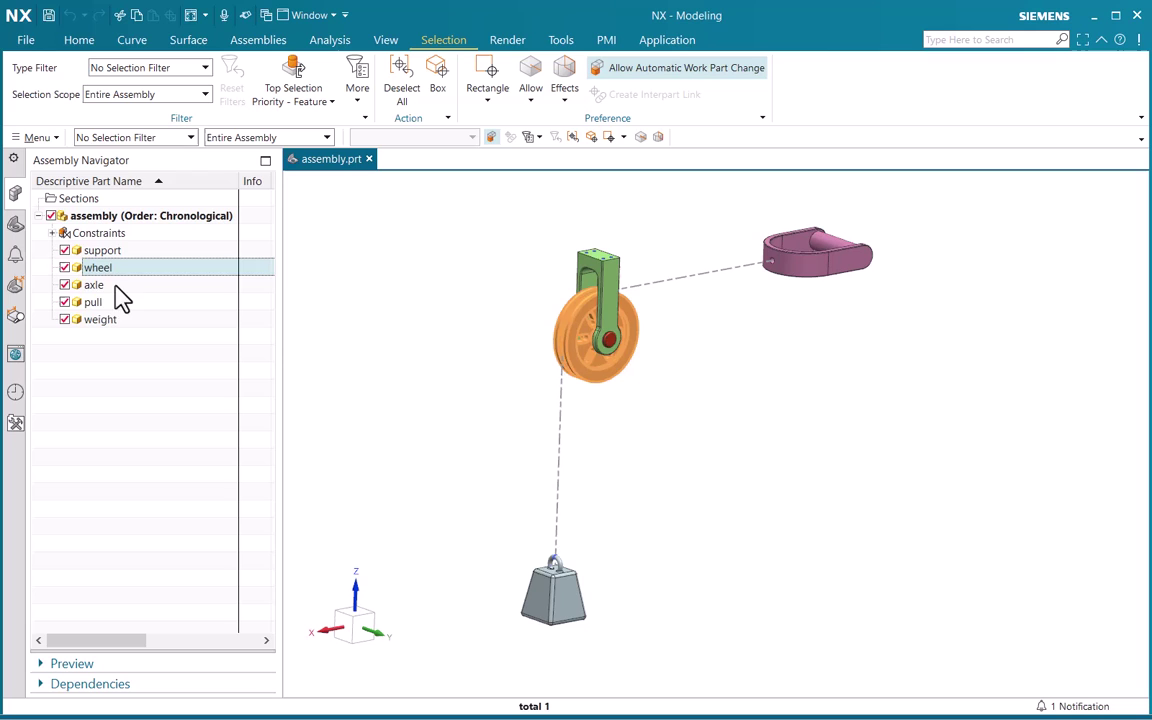
{"action": "left_click", "coordinate": [110, 285]}
{"action": "left_click", "coordinate": [112, 302]}
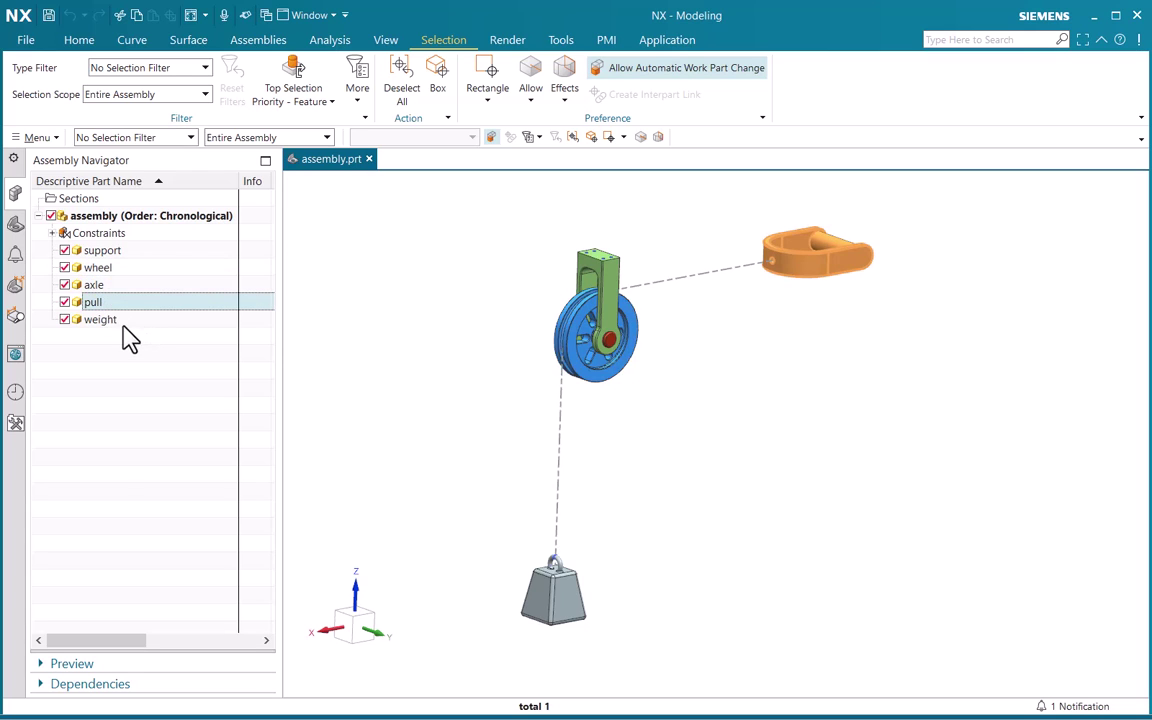
{"action": "left_click", "coordinate": [115, 319]}
Clear the selection and find WAVE PMI Linker under Assemblies > Interpart Links More
{"action": "left_click", "coordinate": [396, 329]}
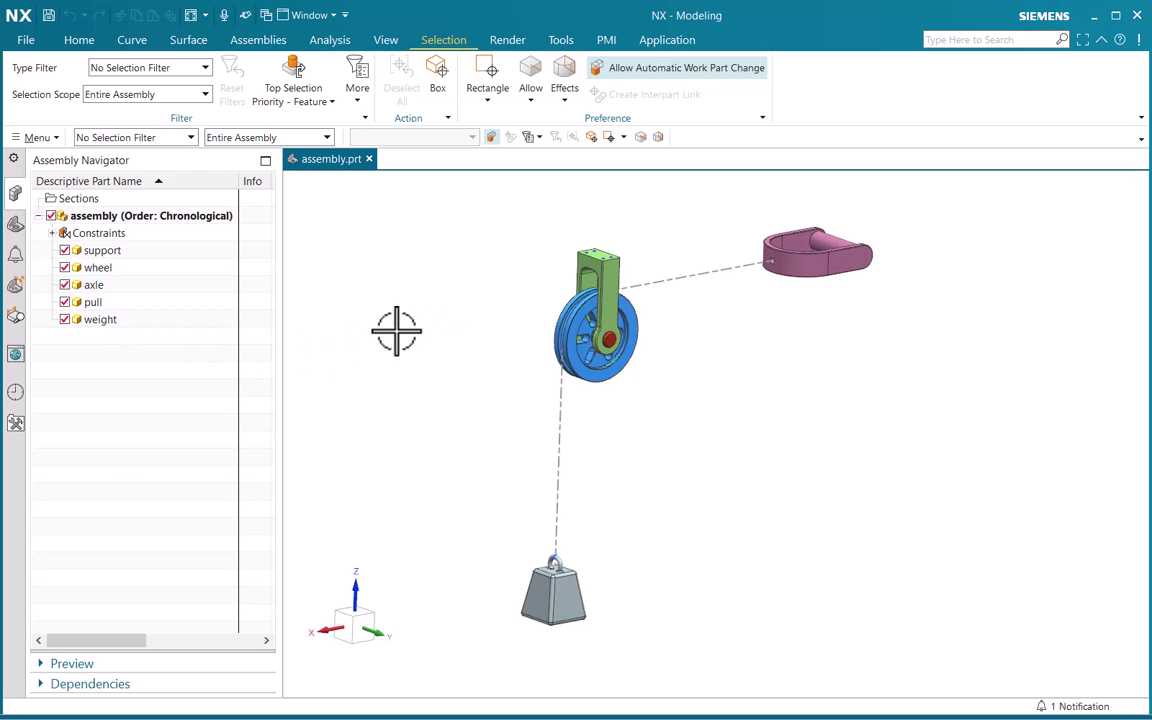
{"action": "left_click", "coordinate": [258, 42]}
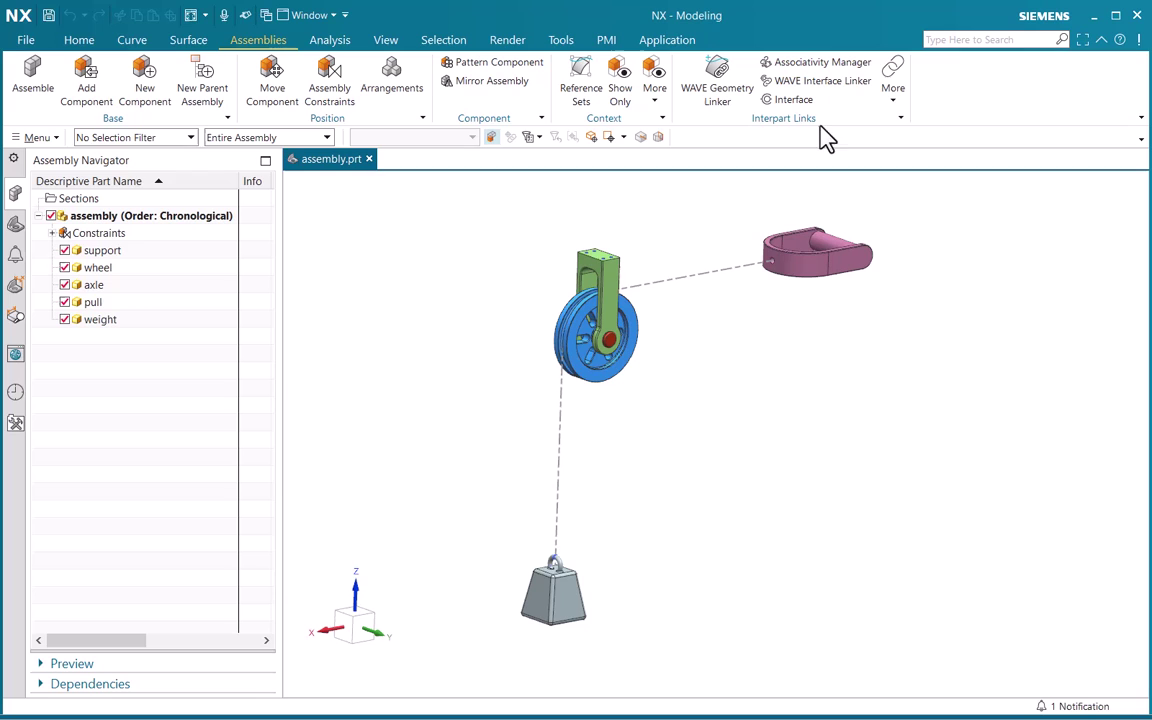
{"action": "left_click", "coordinate": [896, 100]}
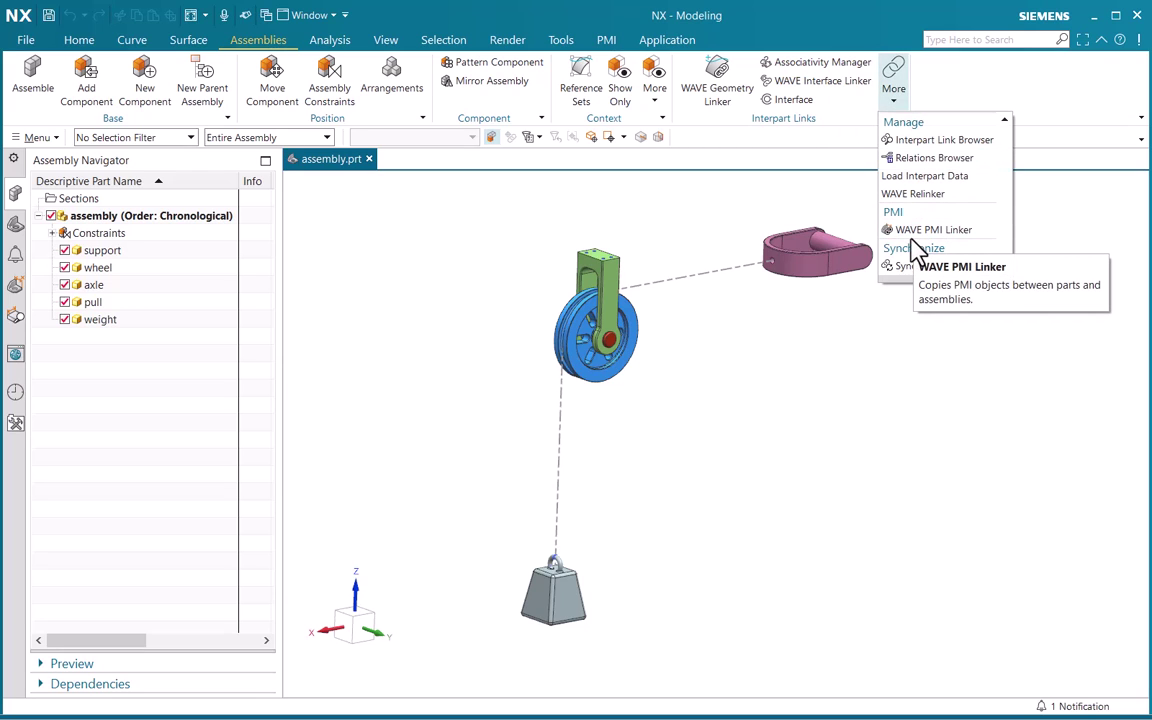
Start the WAVE PMI Linker, collapse Loaded Parts and move the dialog aside
{"action": "left_click", "coordinate": [980, 236]}
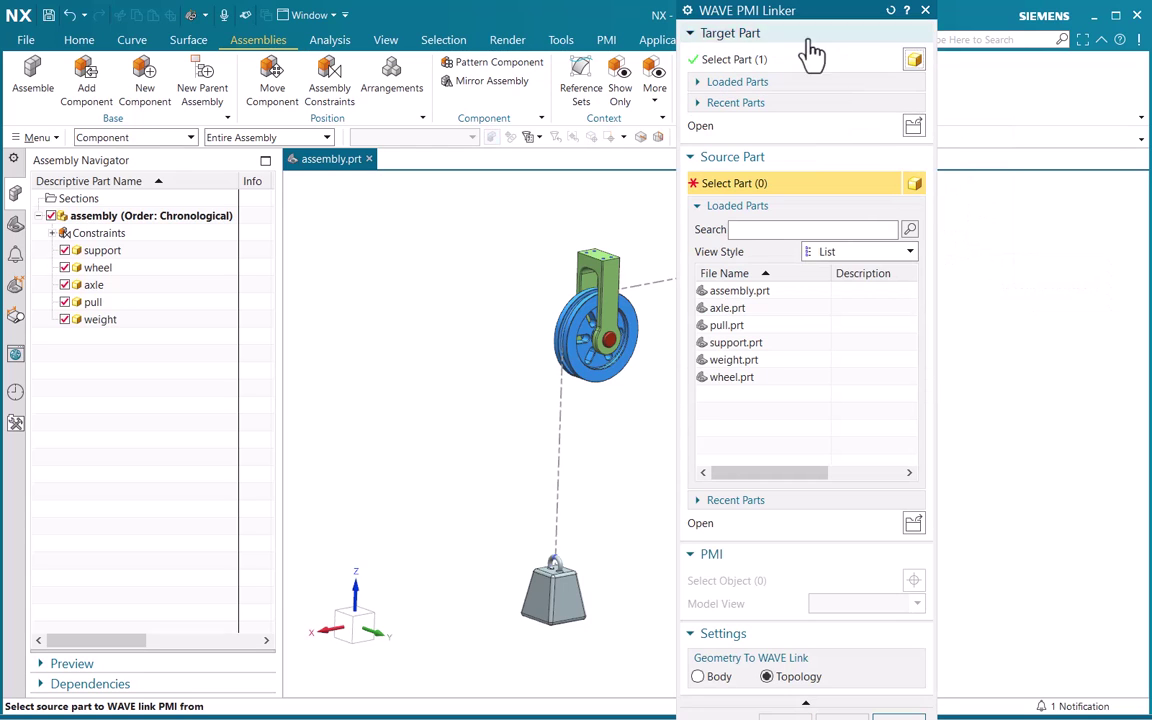
{"action": "left_click", "coordinate": [700, 206]}
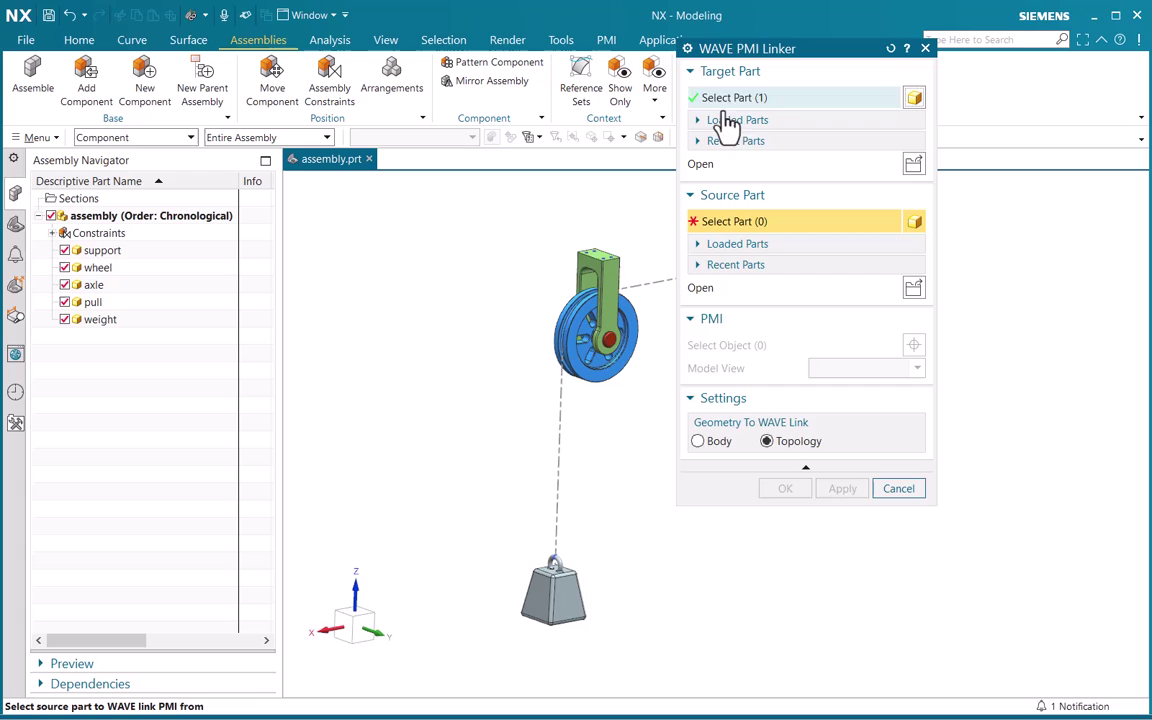
{"action": "left_click_drag", "start_coordinate": [735, 58], "coordinate": [693, 191]}
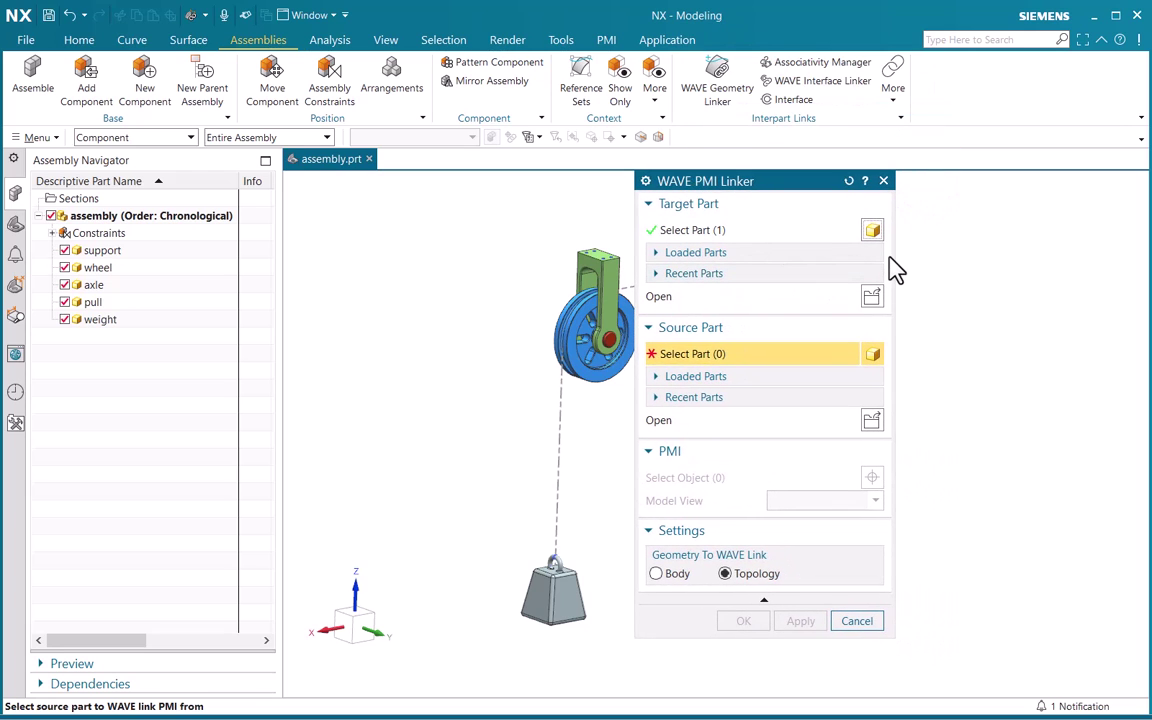
{"action": "left_click", "coordinate": [700, 230]}
{"action": "left_click_drag", "start_coordinate": [745, 182], "coordinate": [882, 182]}
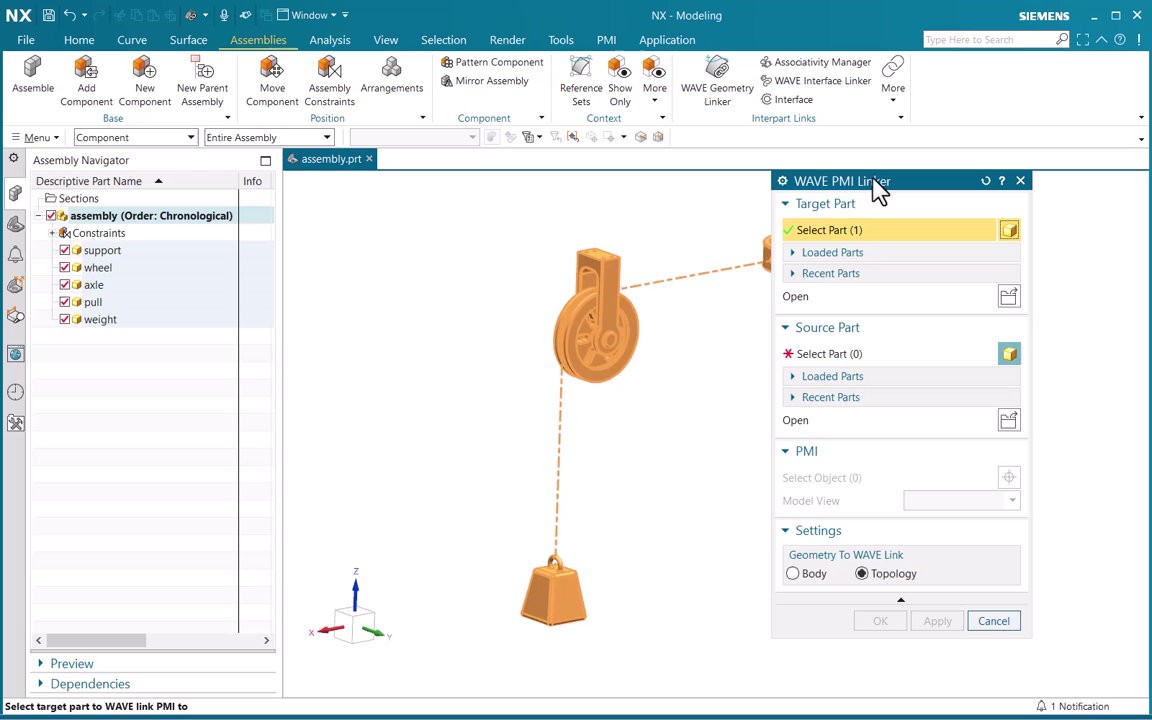
{"action": "scroll", "coordinate": [537, 400], "scroll_direction": "down", "scroll_amount": 2}
{"action": "middle_click_drag", "start_coordinate": [597, 373], "coordinate": [536, 363], "text": "shift"}
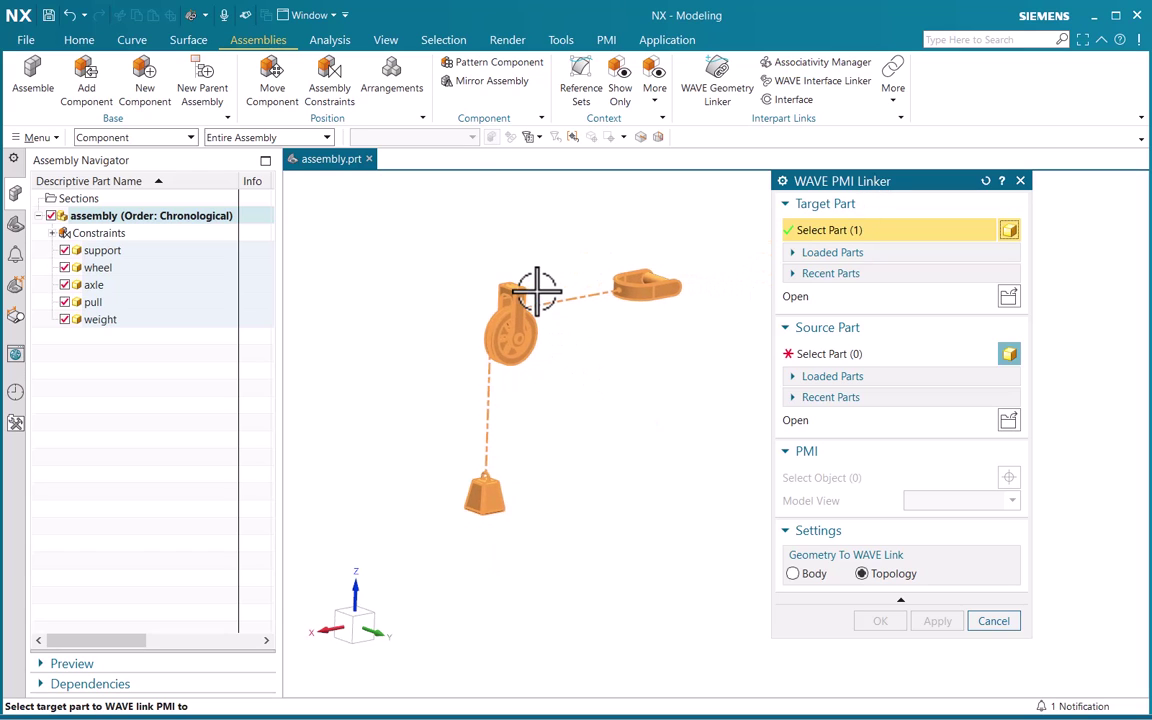
Deselect all, then pick the target part and set axle as the source part
{"action": "left_click", "coordinate": [443, 40]}
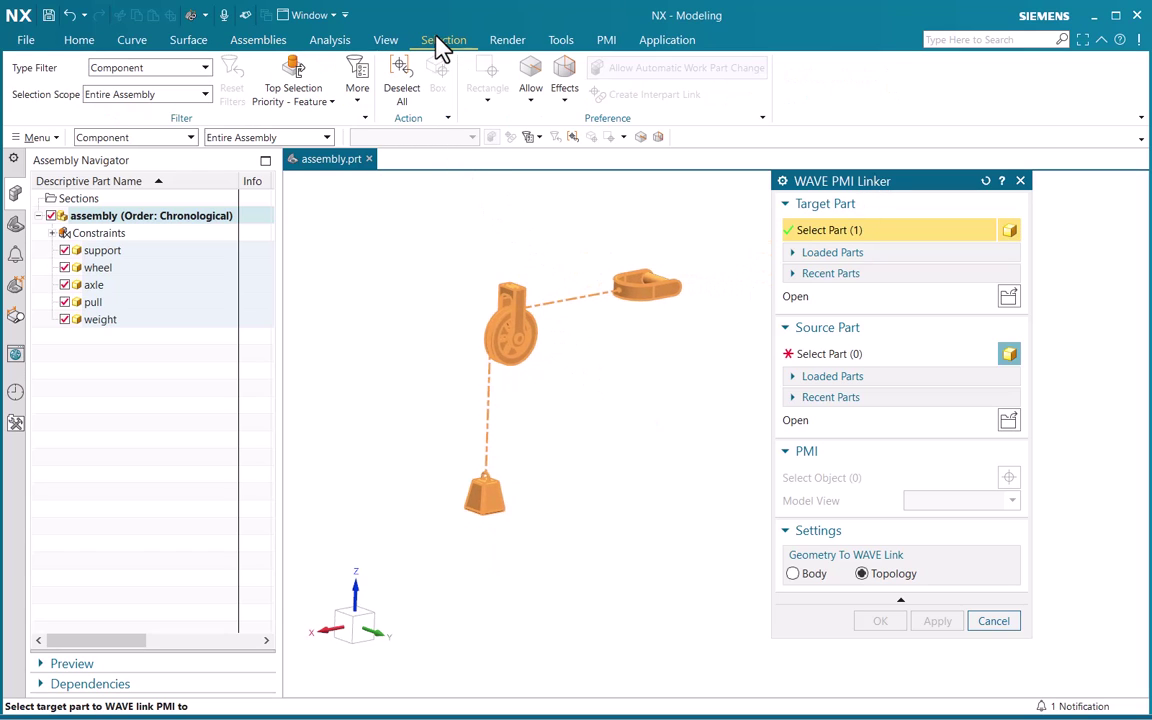
{"action": "left_click", "coordinate": [403, 88]}
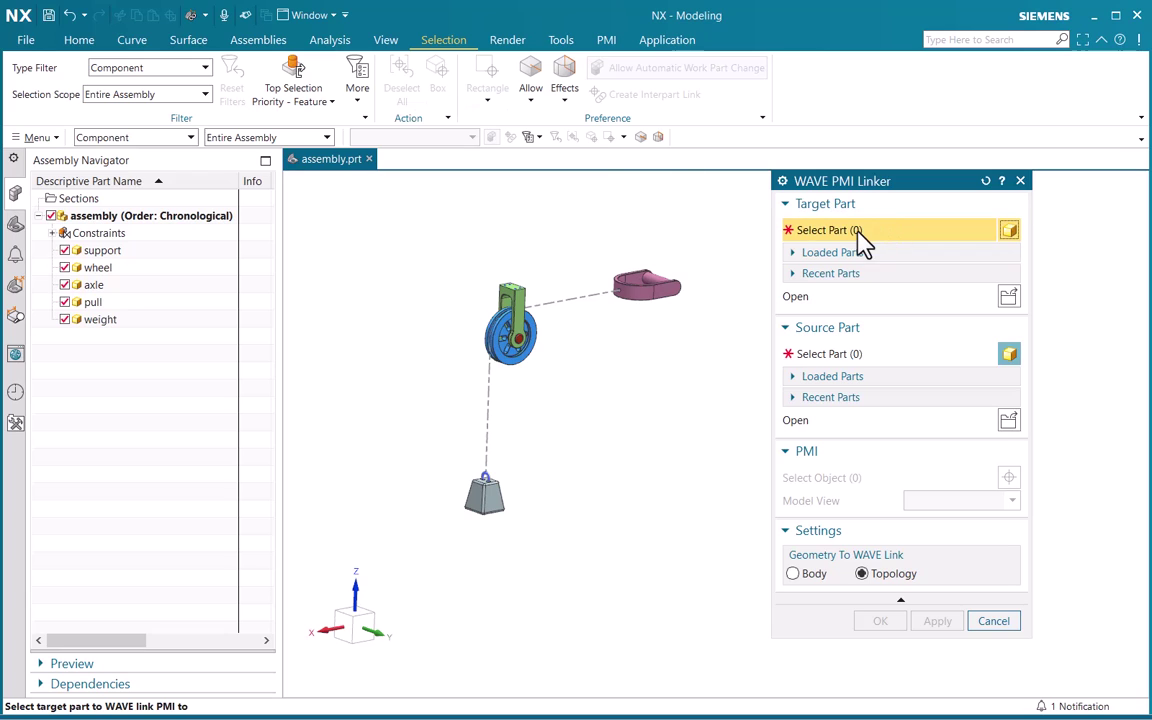
{"action": "left_click", "coordinate": [99, 264]}
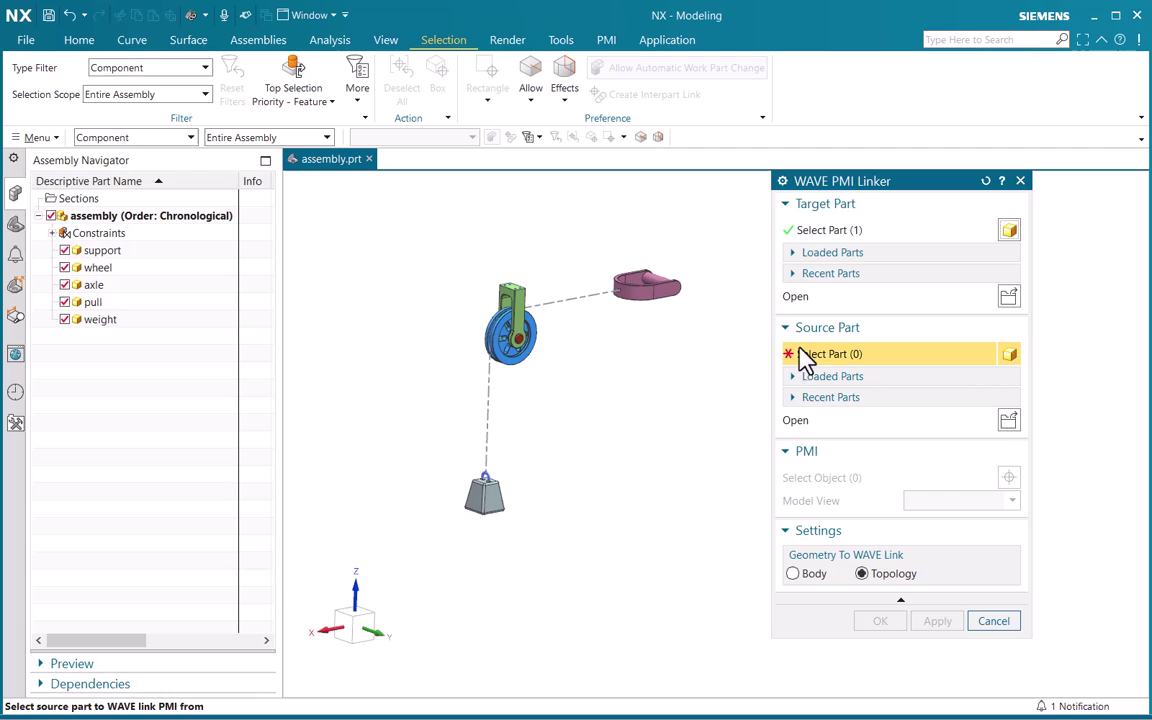
{"action": "left_click", "coordinate": [93, 286]}
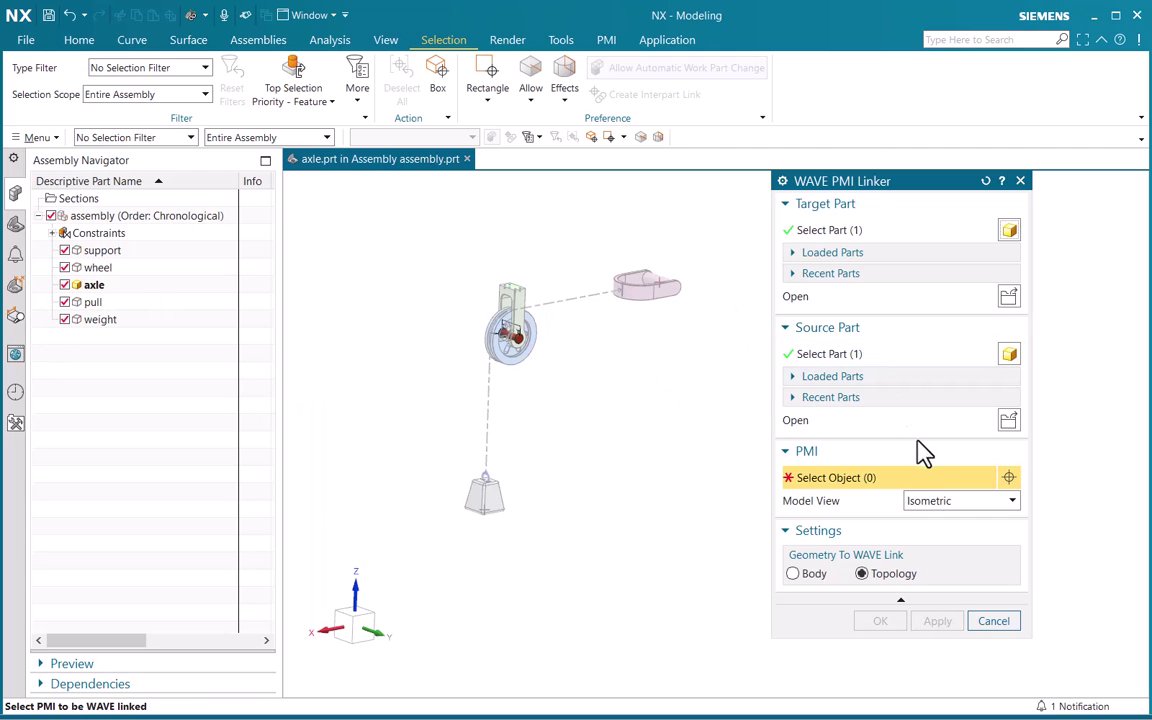
Set Geometry To WAVE Link to Body and zoom in on the axle
{"action": "left_click", "coordinate": [794, 576]}
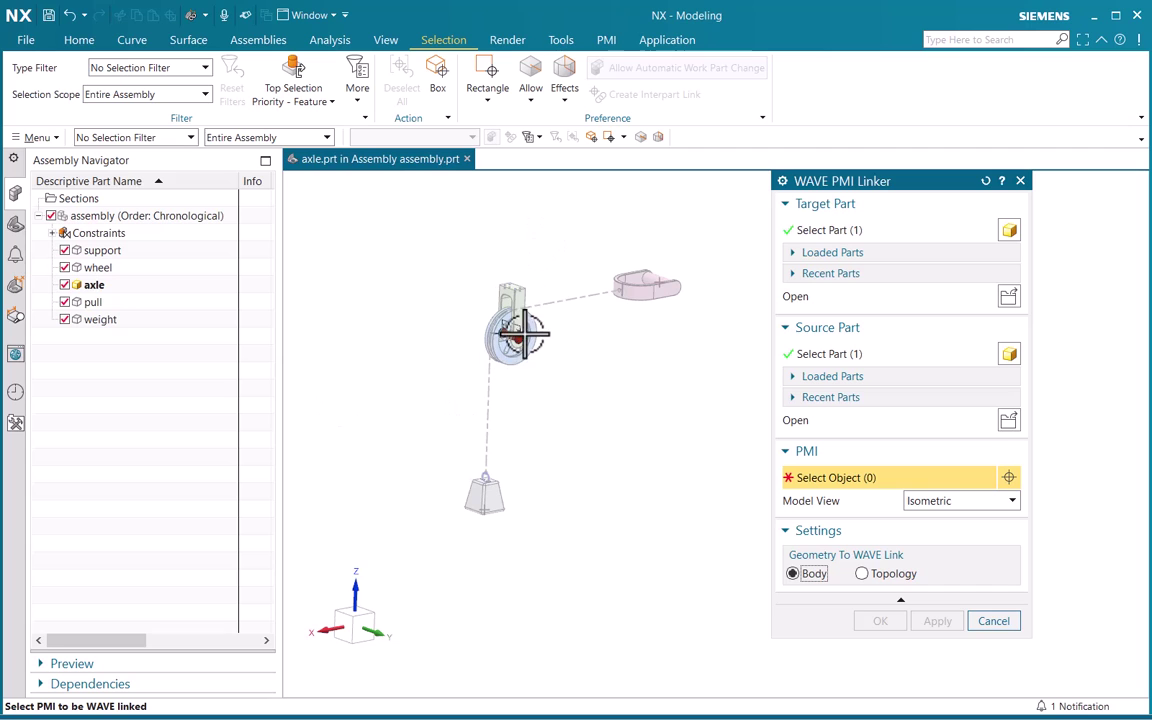
{"action": "scroll", "coordinate": [523, 333], "scroll_direction": "up", "scroll_amount": 2}
{"action": "scroll", "coordinate": [523, 335], "scroll_direction": "up", "scroll_amount": 3}
{"action": "scroll", "coordinate": [530, 345], "scroll_direction": "up", "scroll_amount": 3}
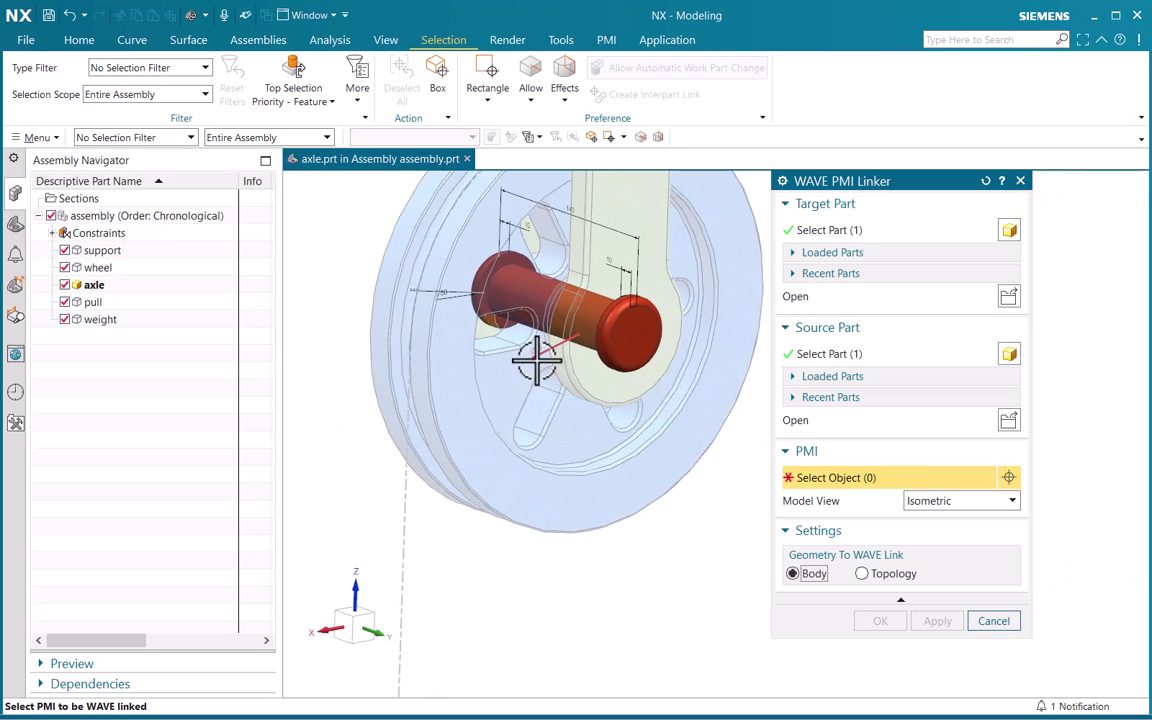
{"action": "scroll", "coordinate": [537, 362], "scroll_direction": "up", "scroll_amount": 2}
{"action": "scroll", "coordinate": [520, 335], "scroll_direction": "up", "scroll_amount": 2}
{"action": "scroll", "coordinate": [500, 325], "scroll_direction": "up", "scroll_amount": 2}
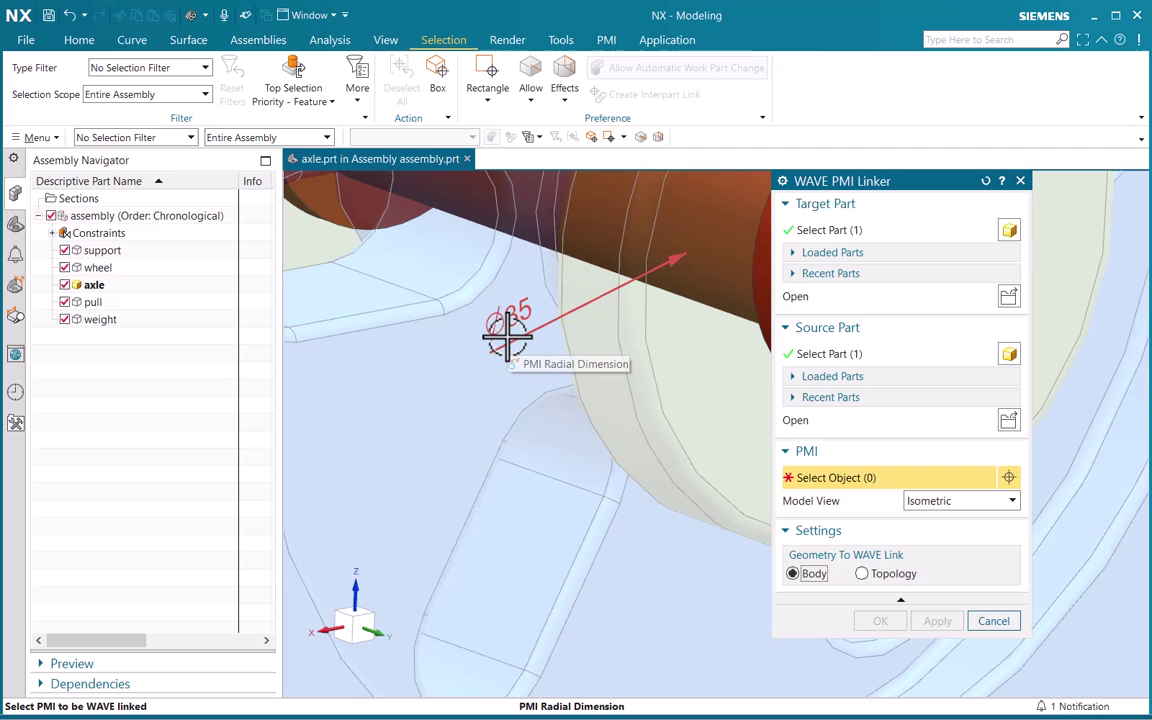
Select the axle's Ø35 radial dimension, zoom back out and close the linker
{"action": "left_click", "coordinate": [501, 328]}
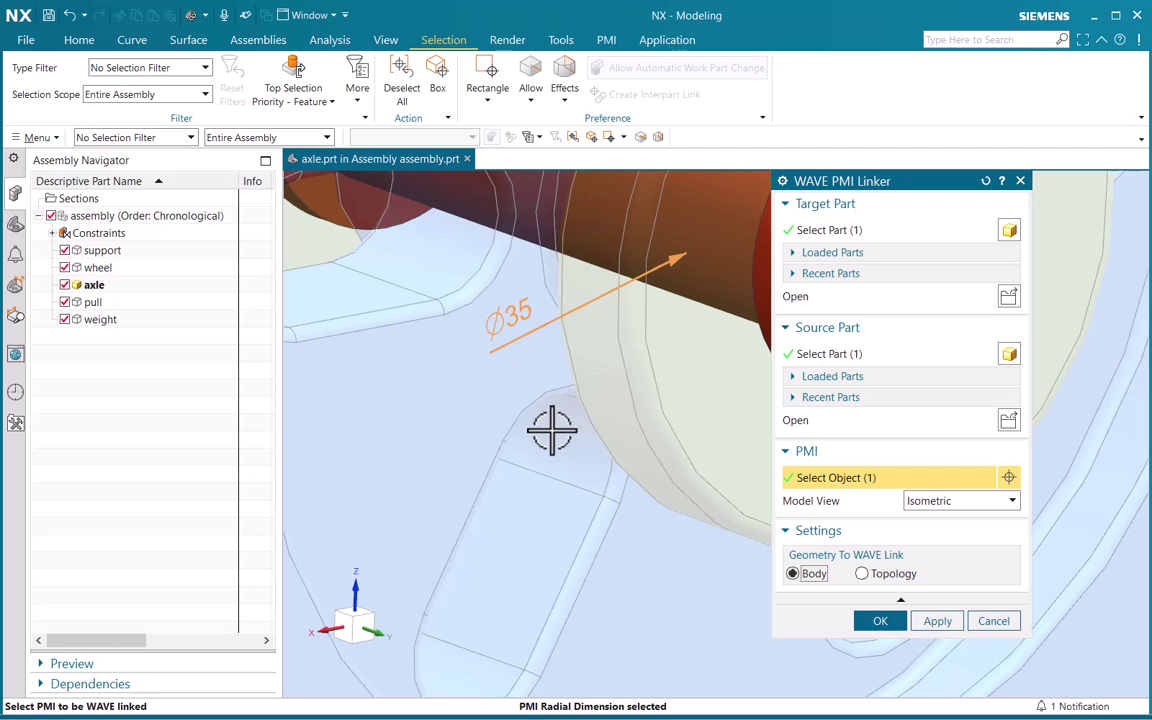
{"action": "scroll", "coordinate": [530, 445], "scroll_direction": "down", "scroll_amount": 2}
{"action": "scroll", "coordinate": [505, 475], "scroll_direction": "down", "scroll_amount": 3}
{"action": "scroll", "coordinate": [530, 495], "scroll_direction": "down", "scroll_amount": 2}
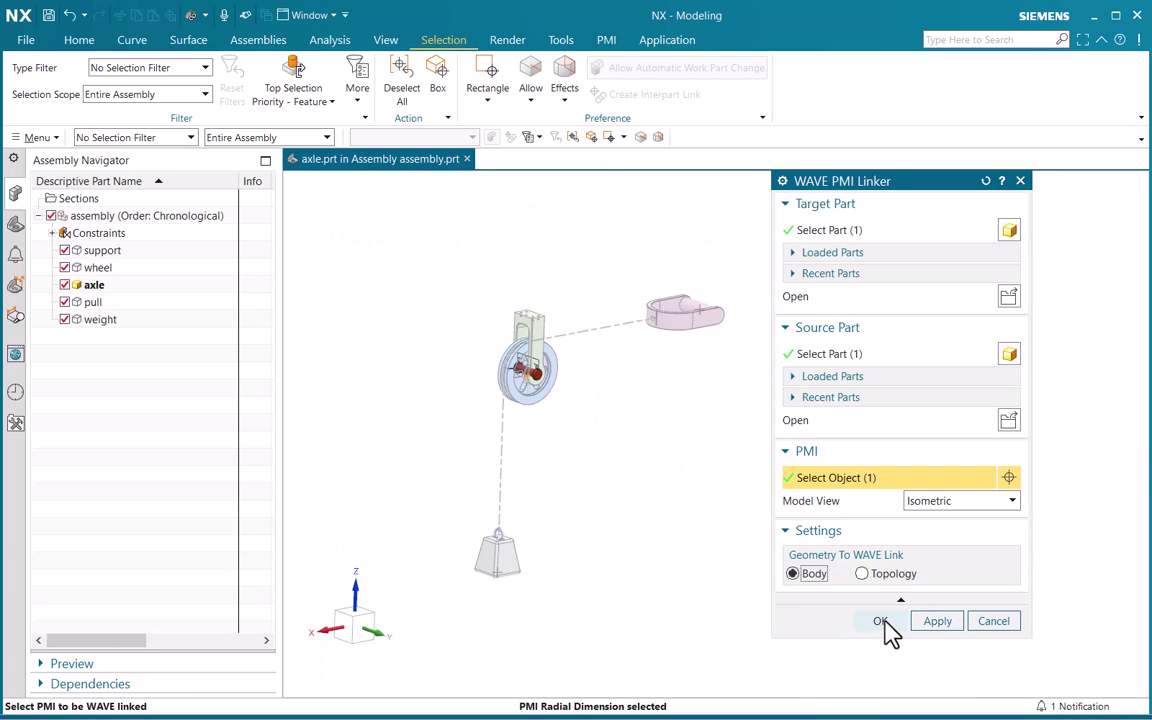
{"action": "left_click", "coordinate": [880, 621]}
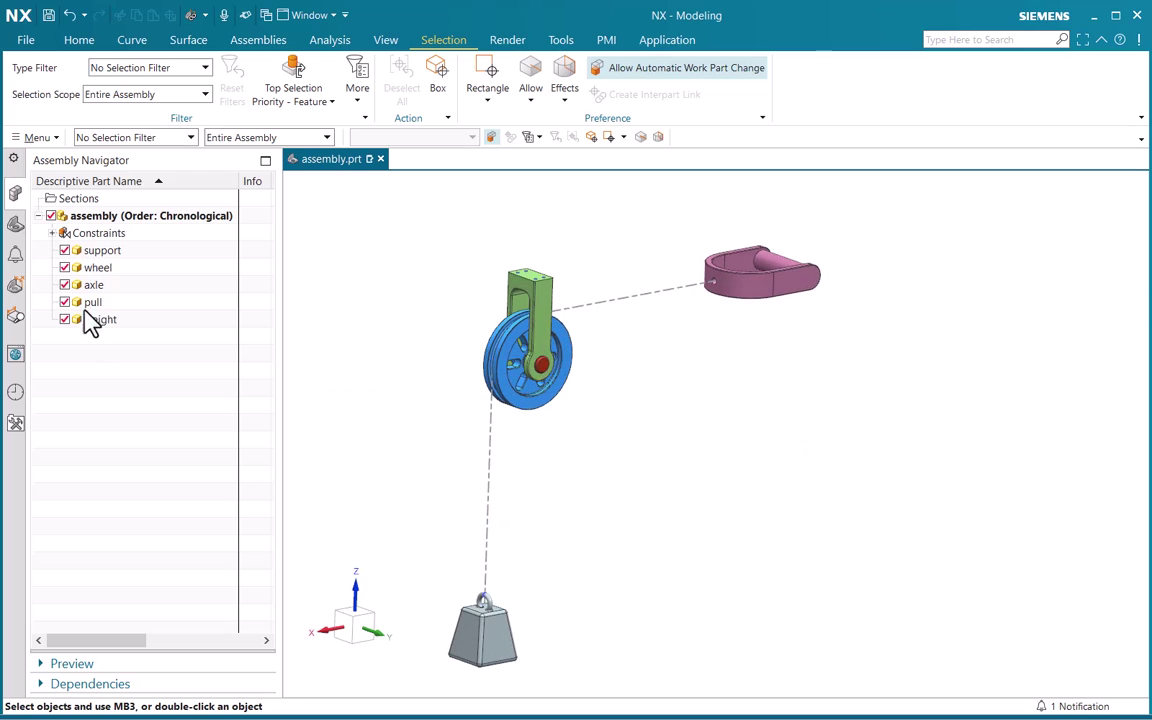
Make support the work part and inspect LINKED_BODY (17) and the ⌀35 PMI in its history
{"action": "double_click", "coordinate": [104, 251]}
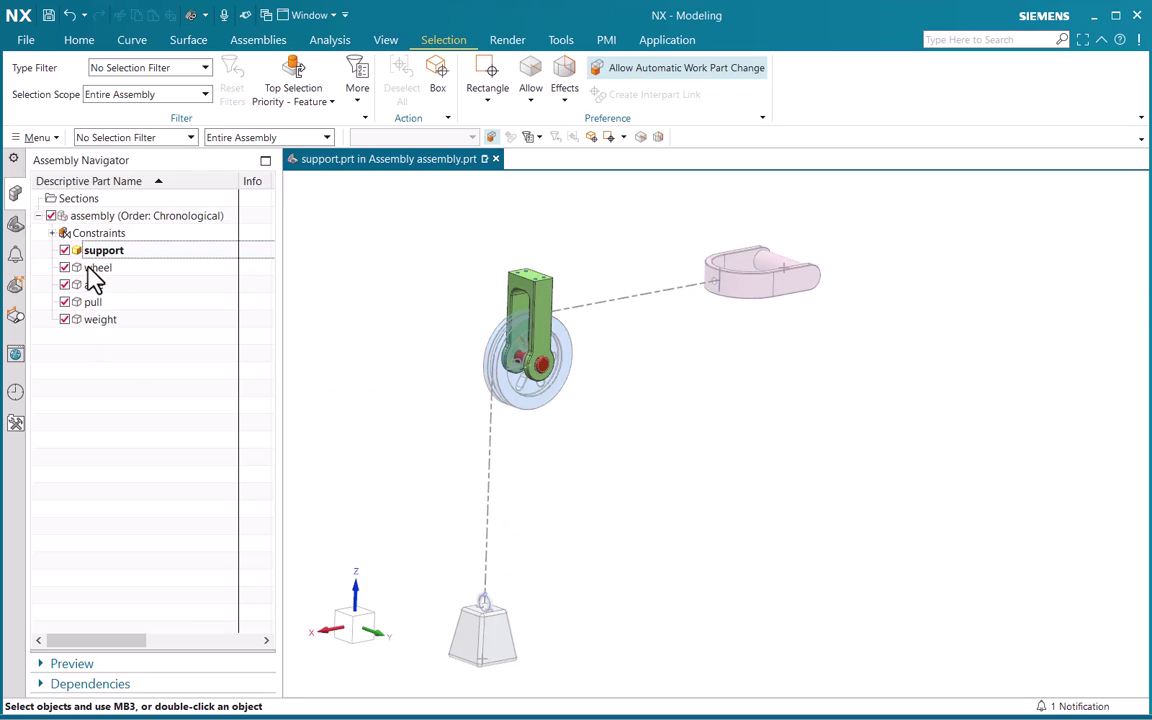
{"action": "left_click", "coordinate": [16, 224]}
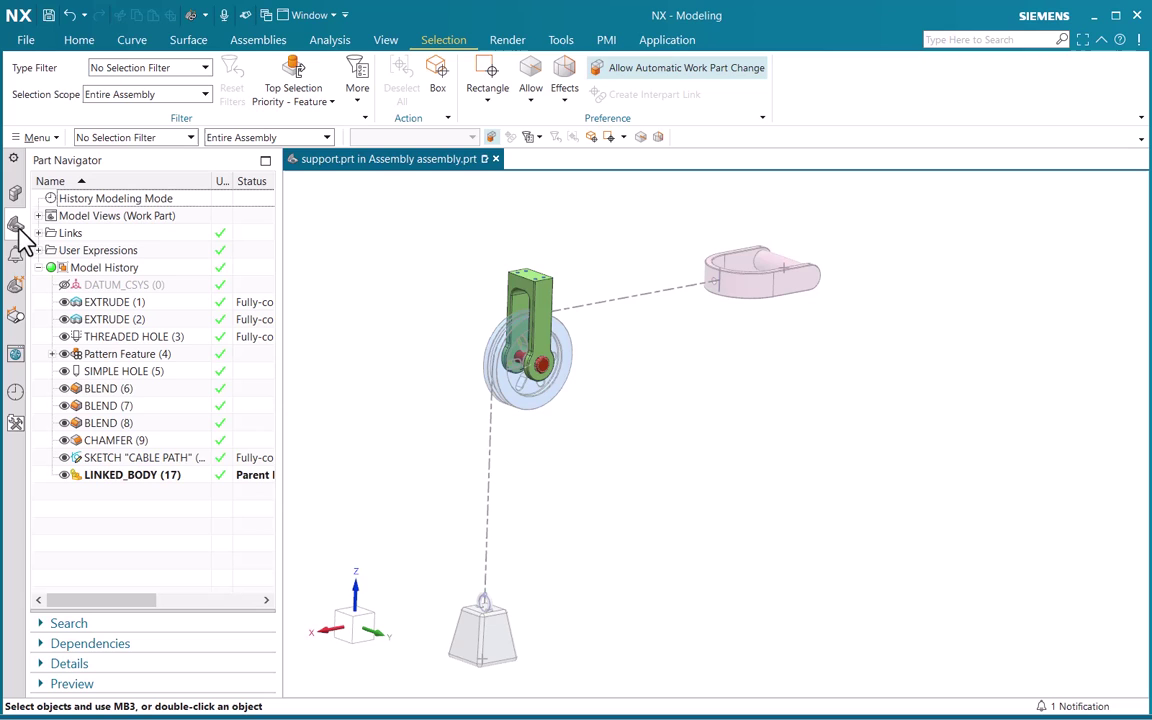
{"action": "left_click", "coordinate": [121, 481]}
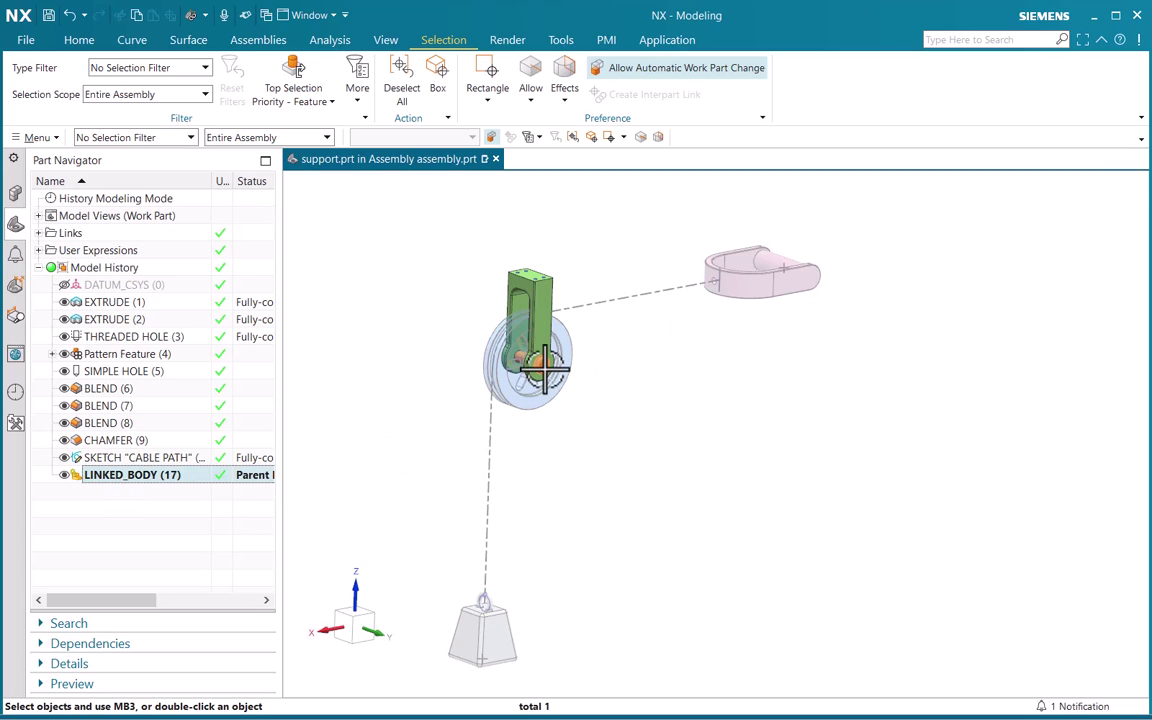
{"action": "scroll", "coordinate": [540, 340], "scroll_direction": "up", "scroll_amount": 2}
{"action": "scroll", "coordinate": [517, 375], "scroll_direction": "up", "scroll_amount": 3}
{"action": "scroll", "coordinate": [517, 375], "scroll_direction": "up", "scroll_amount": 2}
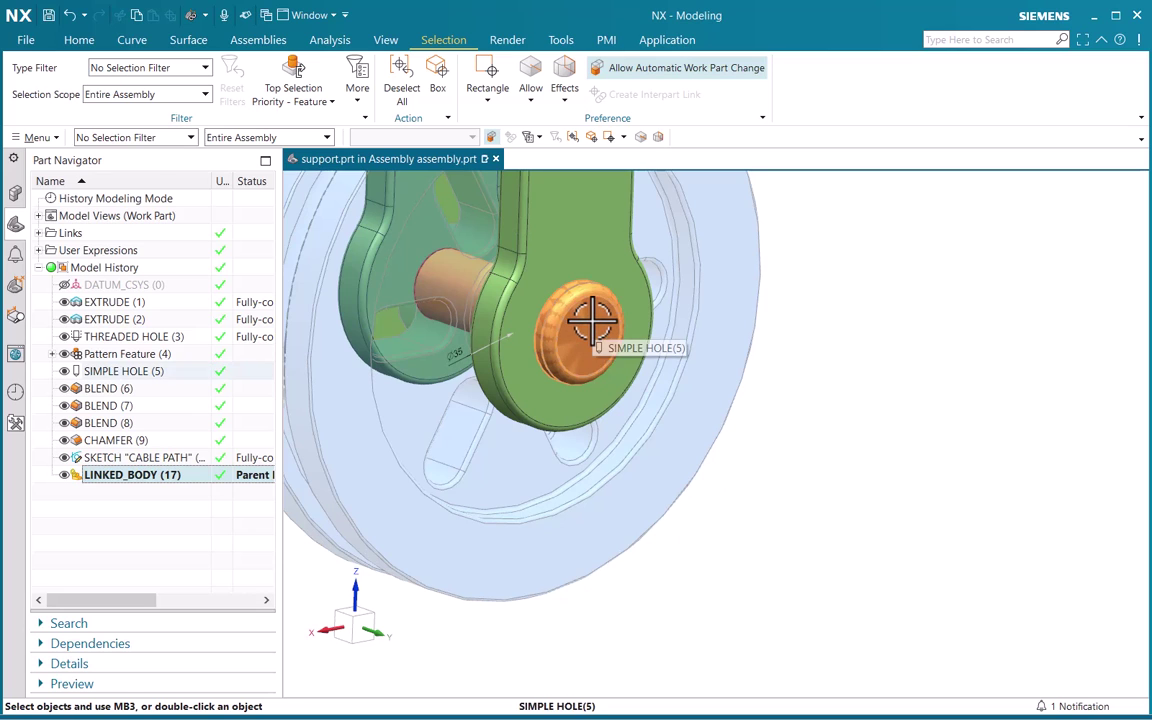
{"action": "scroll", "coordinate": [446, 327], "scroll_direction": "up", "scroll_amount": 2}
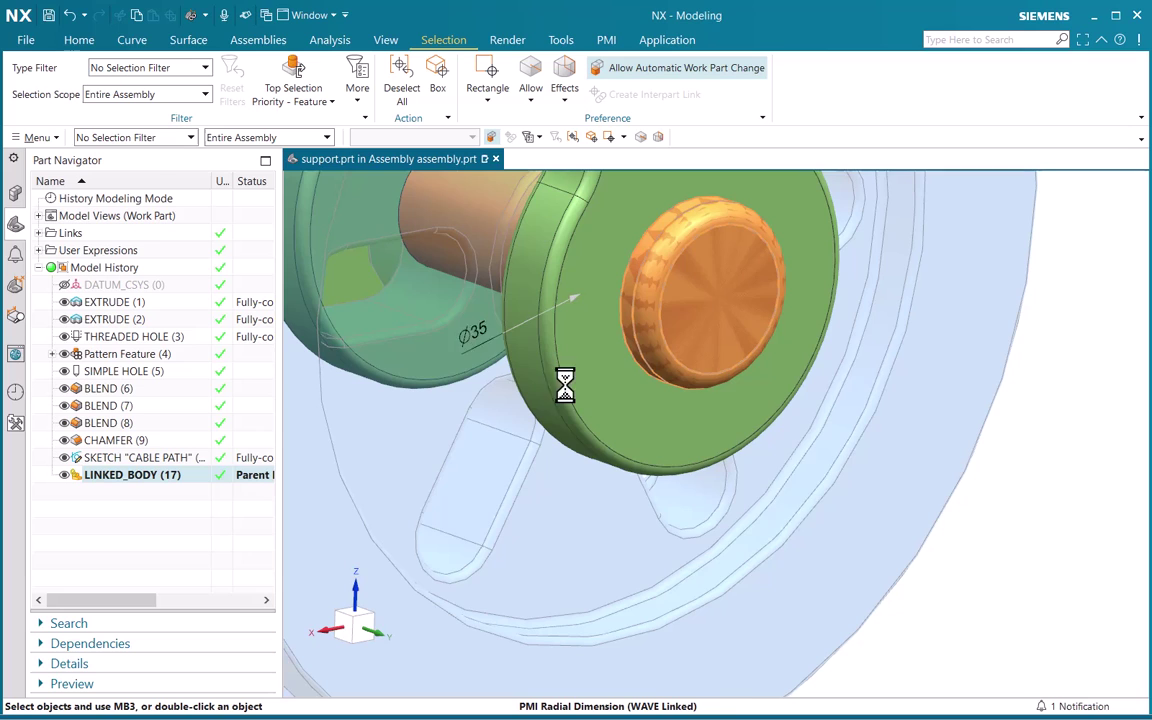
{"action": "scroll", "coordinate": [622, 388], "scroll_direction": "down", "scroll_amount": 5}
{"action": "scroll", "coordinate": [622, 388], "scroll_direction": "down", "scroll_amount": 3}
{"action": "scroll", "coordinate": [745, 415], "scroll_direction": "down", "scroll_amount": 2}
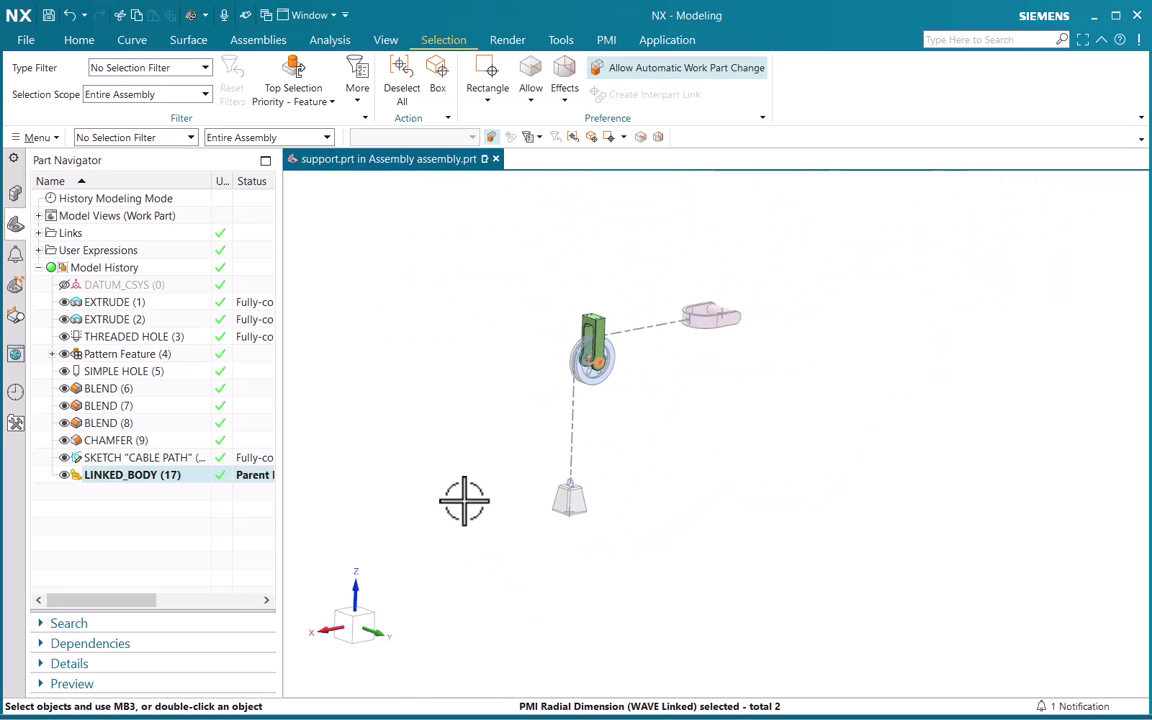
Make the assembly the work part and confirm support's history no longer lists LINKED_BODY
{"action": "key", "text": "Escape"}
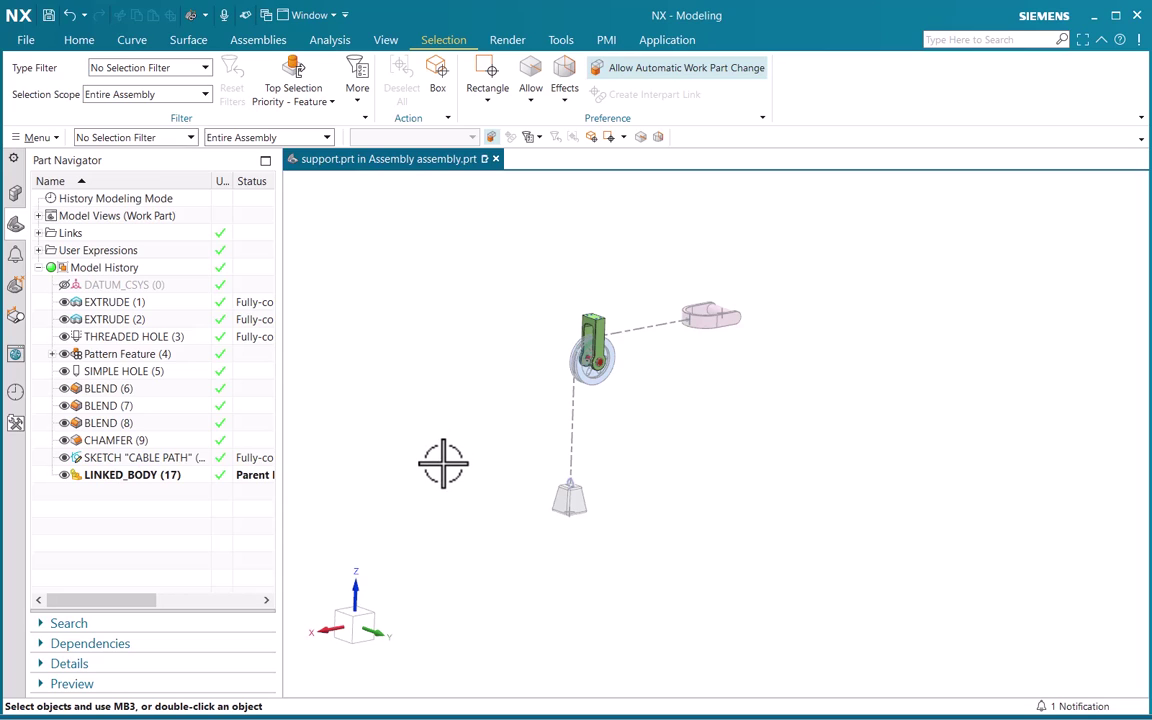
{"action": "double_click", "coordinate": [443, 464]}
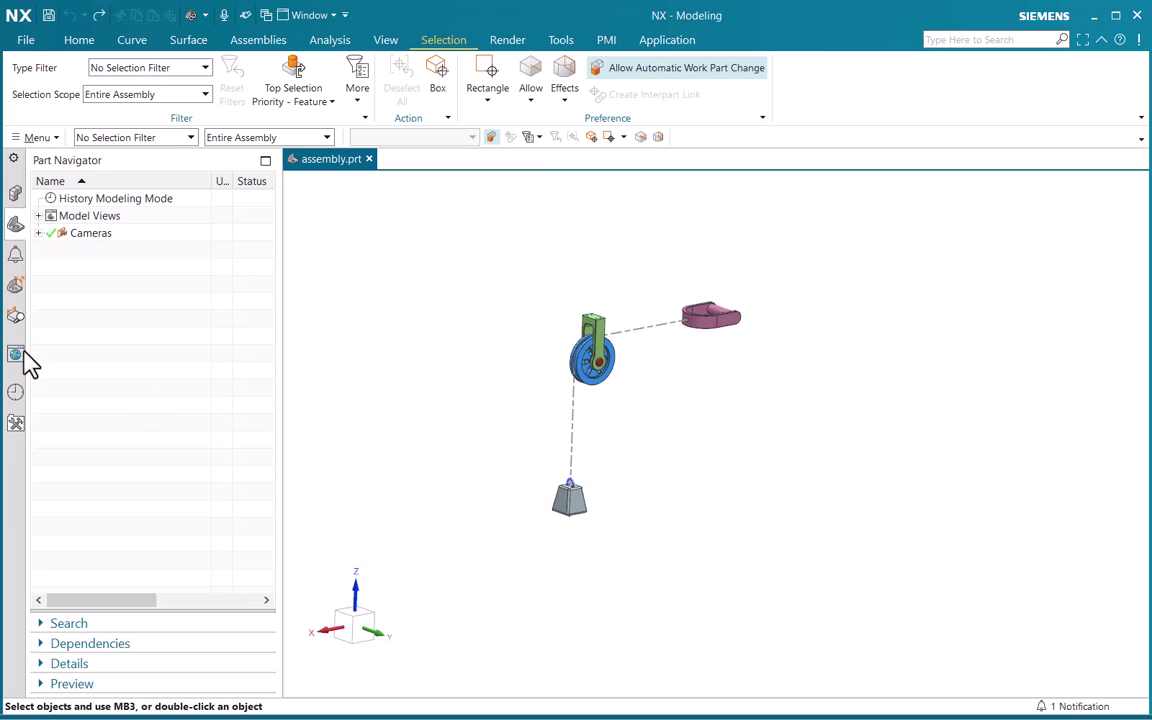
{"action": "left_click", "coordinate": [15, 192]}
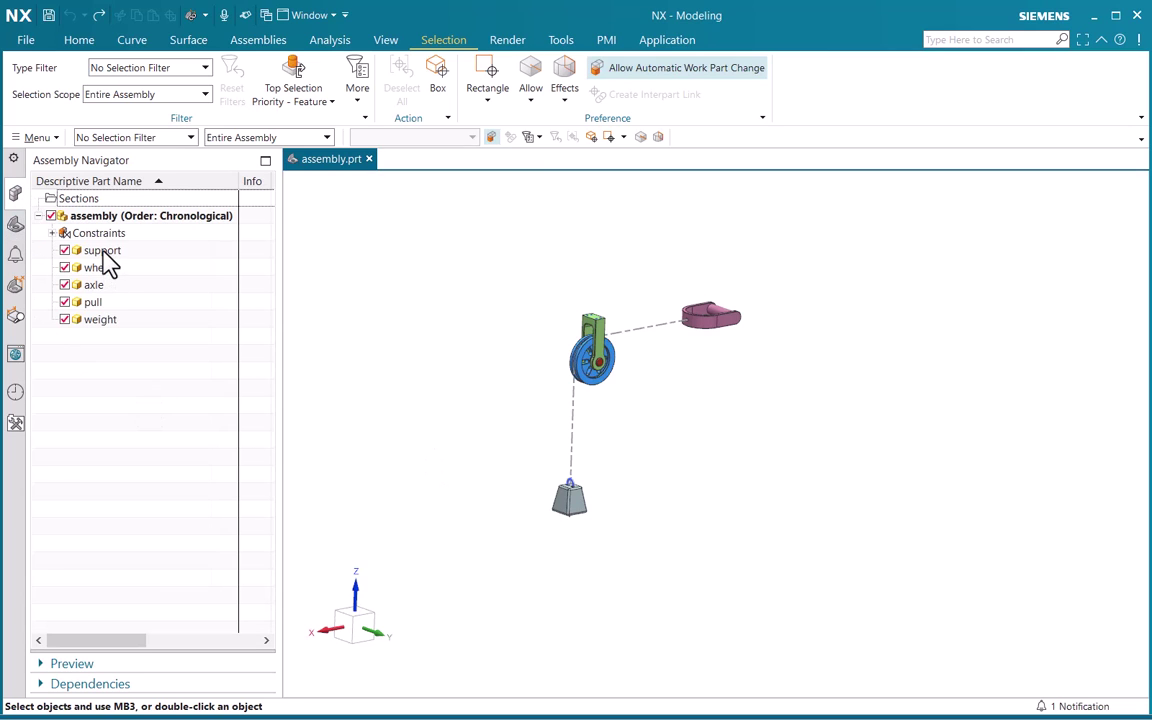
{"action": "double_click", "coordinate": [100, 250]}
{"action": "left_click", "coordinate": [15, 228]}
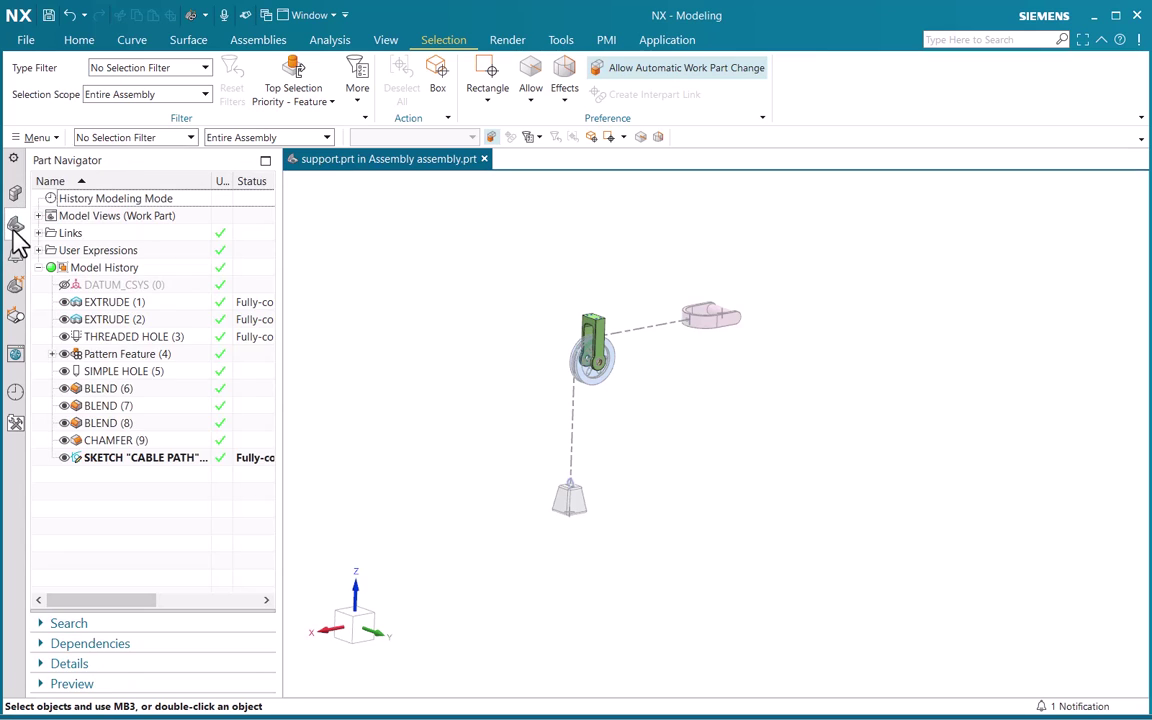
{"action": "left_click", "coordinate": [15, 192]}
Make the assembly the work part, launch WAVE PMI Linker, and Deselect All
{"action": "double_click", "coordinate": [128, 216]}
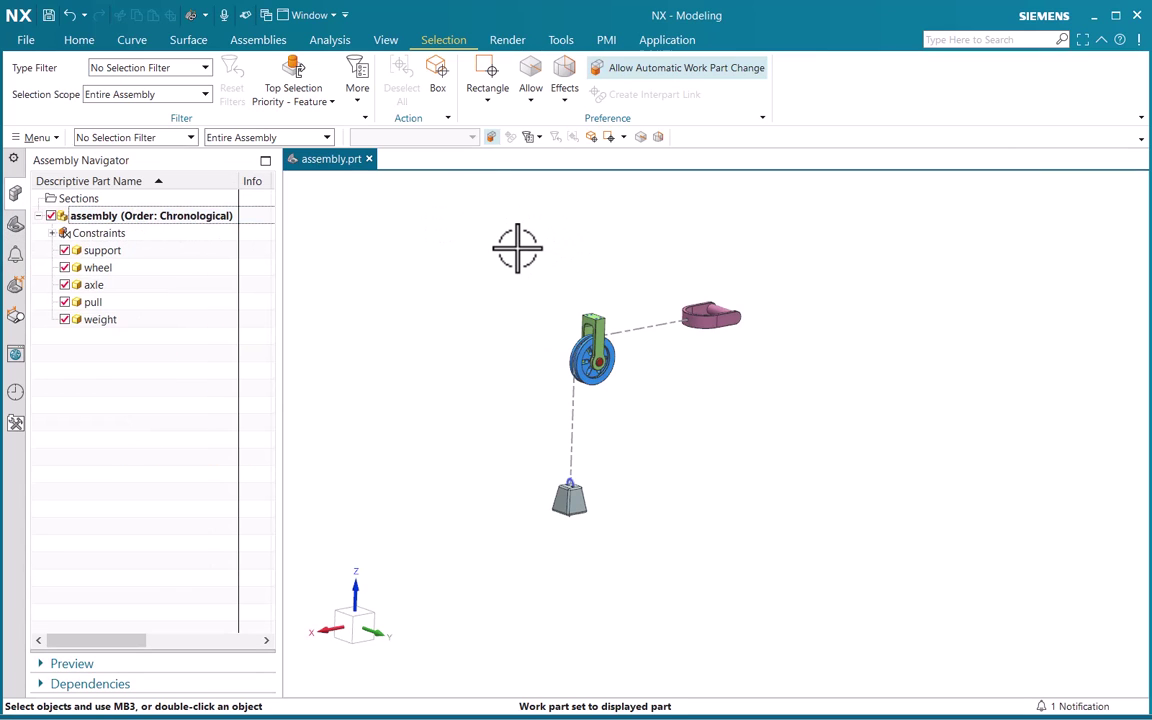
{"action": "left_click", "coordinate": [278, 46]}
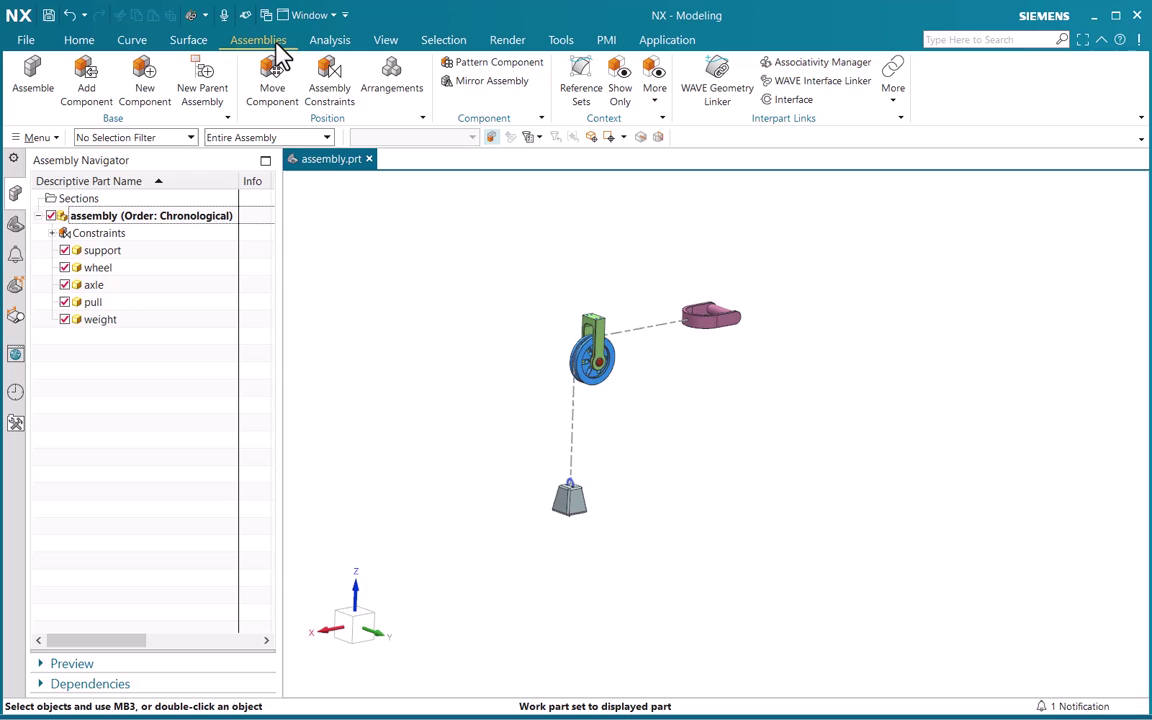
{"action": "left_click", "coordinate": [894, 100]}
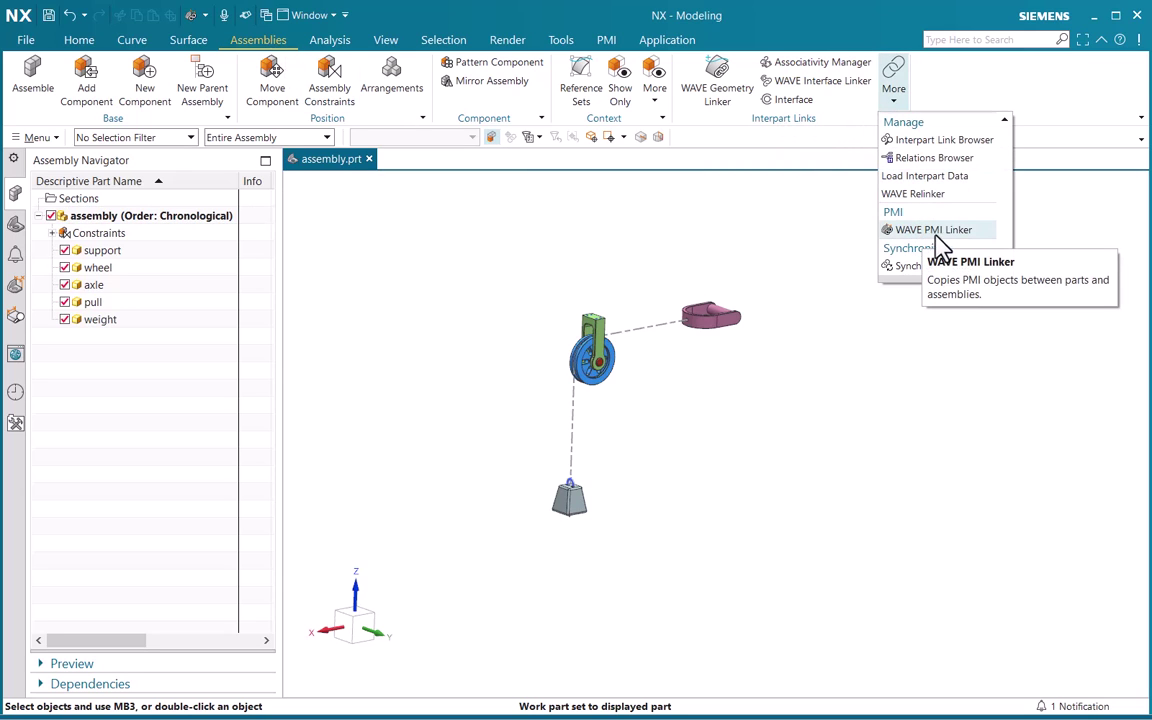
{"action": "left_click", "coordinate": [983, 243]}
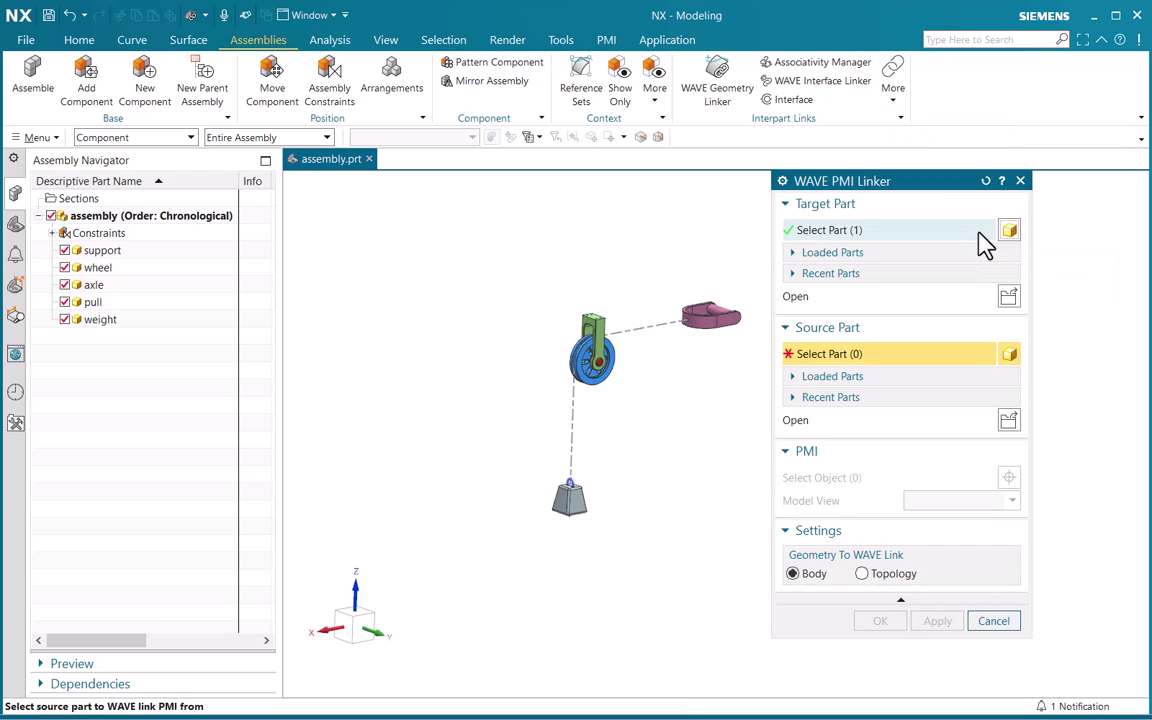
{"action": "left_click", "coordinate": [440, 40]}
{"action": "left_click", "coordinate": [400, 95]}
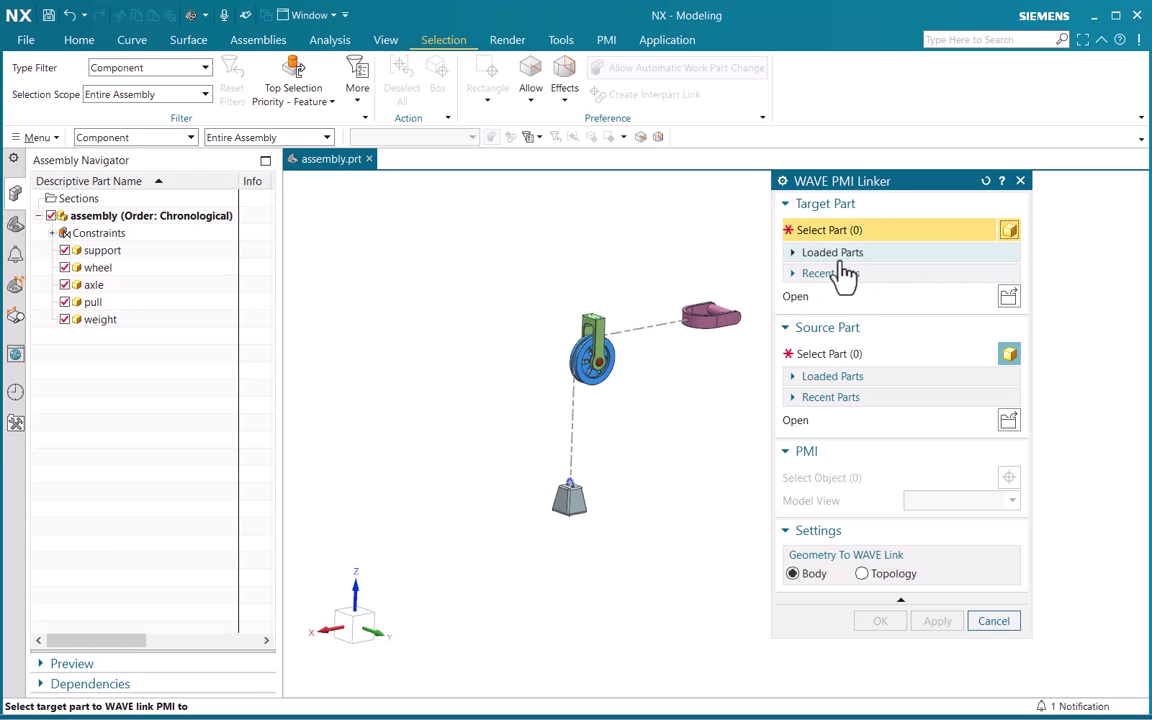
Choose support.prt as target and axle.prt as source from the Loaded Parts lists
{"action": "left_click", "coordinate": [795, 256]}
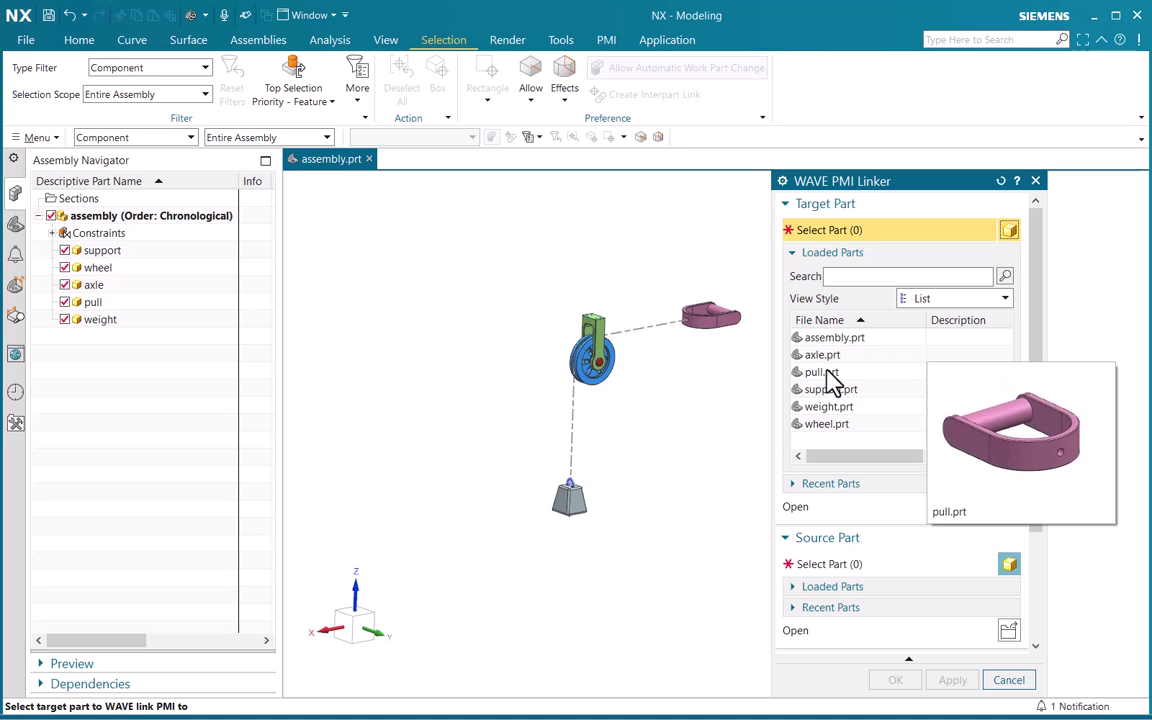
{"action": "mouse_move", "coordinate": [831, 389]}
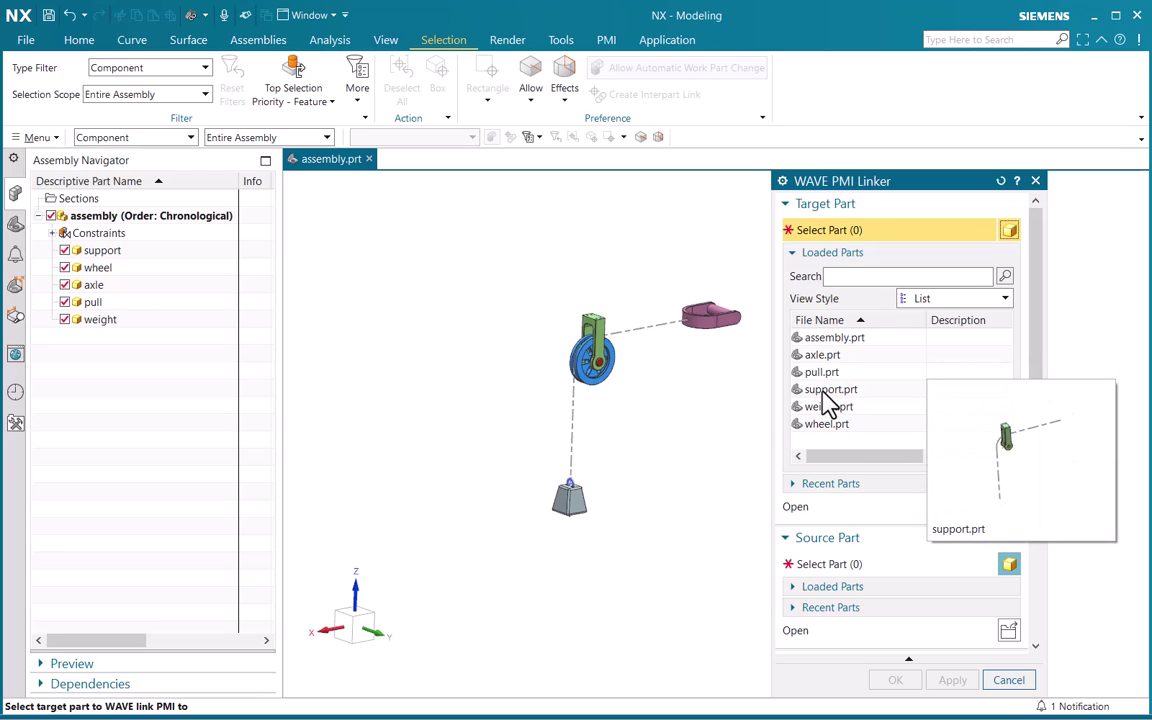
{"action": "left_click", "coordinate": [824, 392]}
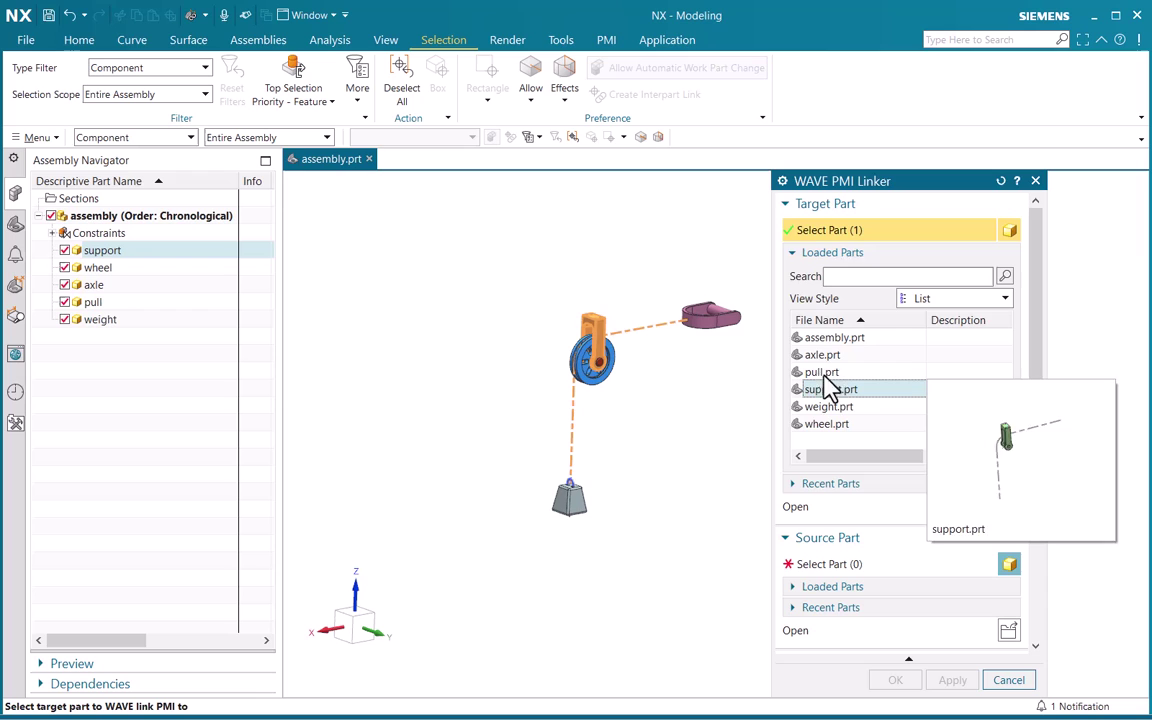
{"action": "left_click", "coordinate": [800, 254]}
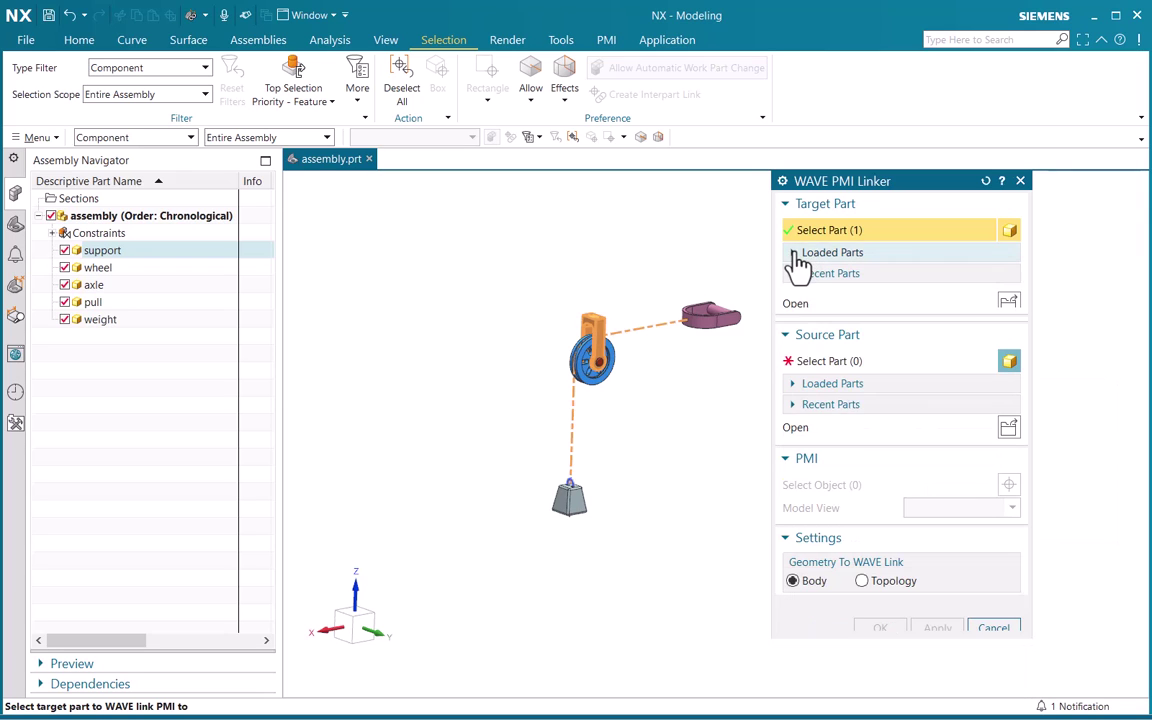
{"action": "left_click", "coordinate": [836, 360]}
{"action": "left_click", "coordinate": [791, 377]}
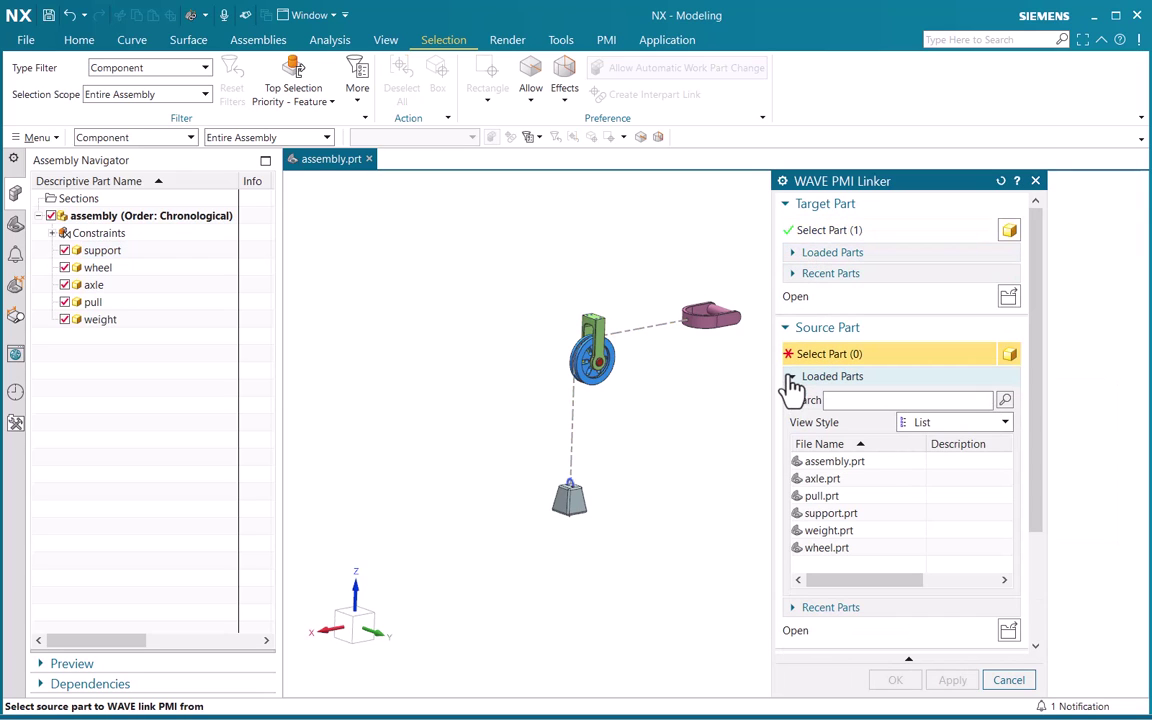
{"action": "left_click", "coordinate": [822, 478]}
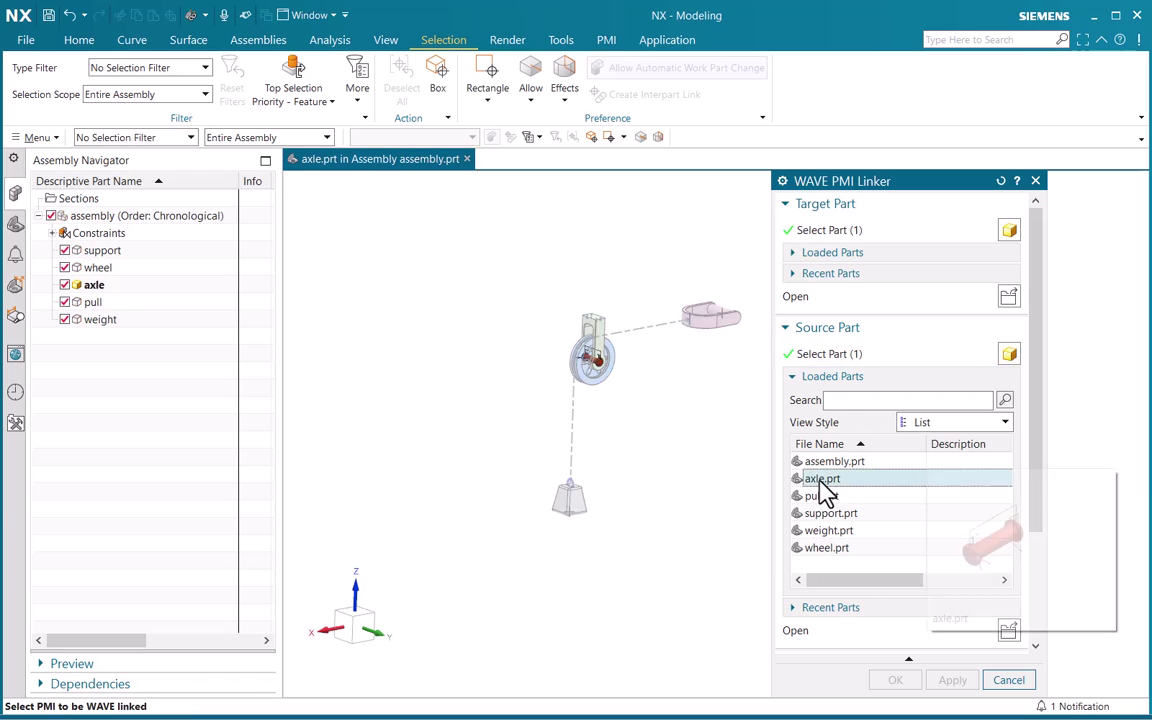
Pick the axle's Ø35 radial dimension as the PMI object and confirm with OK
{"action": "left_click", "coordinate": [796, 377]}
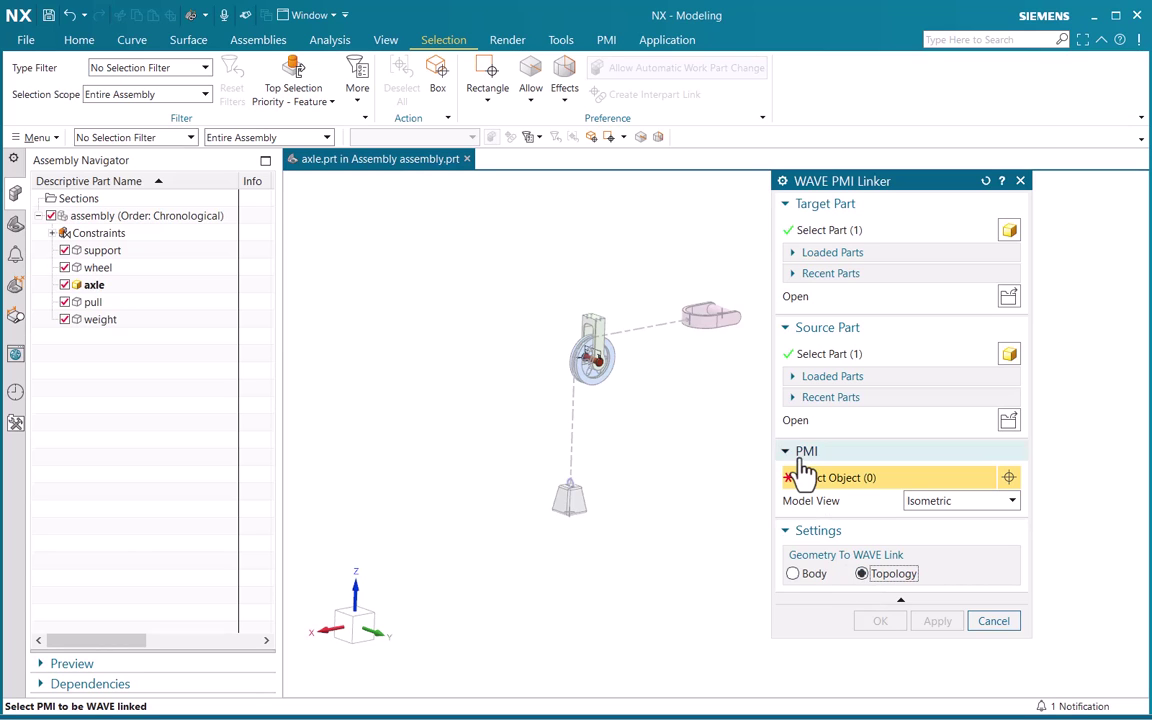
{"action": "scroll", "coordinate": [580, 330], "scroll_direction": "up", "scroll_amount": 3}
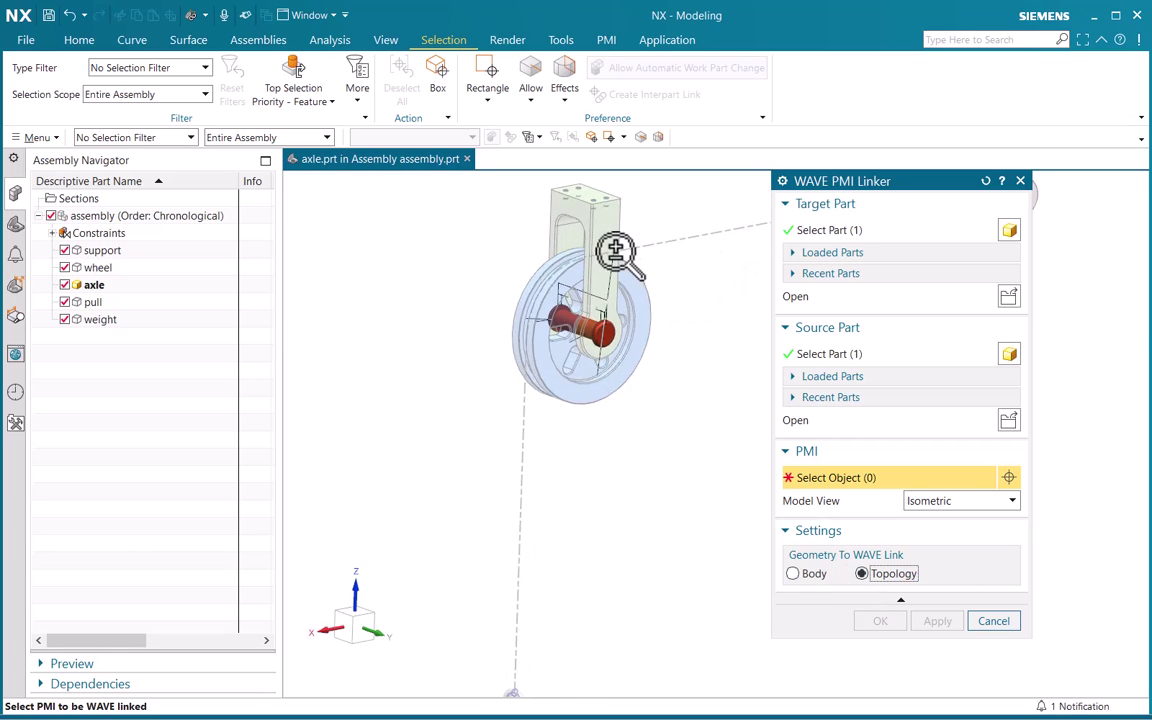
{"action": "scroll", "coordinate": [590, 340], "scroll_direction": "up", "scroll_amount": 3}
{"action": "scroll", "coordinate": [584, 370], "scroll_direction": "up", "scroll_amount": 2}
{"action": "scroll", "coordinate": [584, 374], "scroll_direction": "up", "scroll_amount": 1}
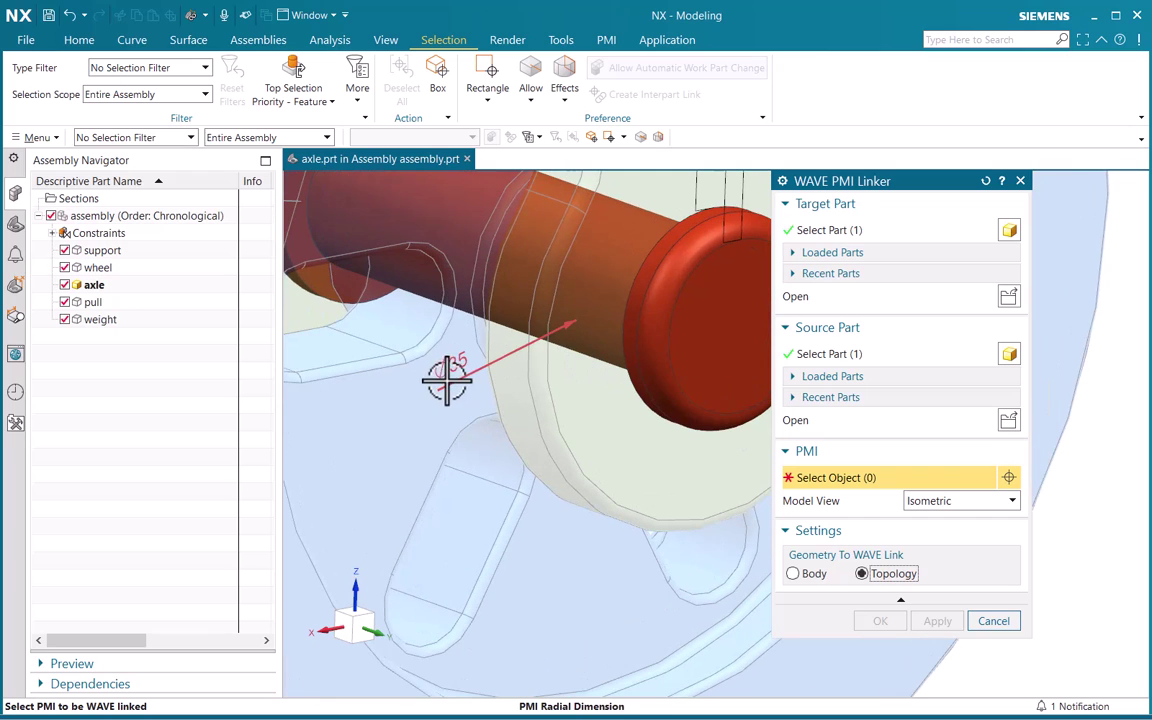
{"action": "left_click", "coordinate": [450, 383]}
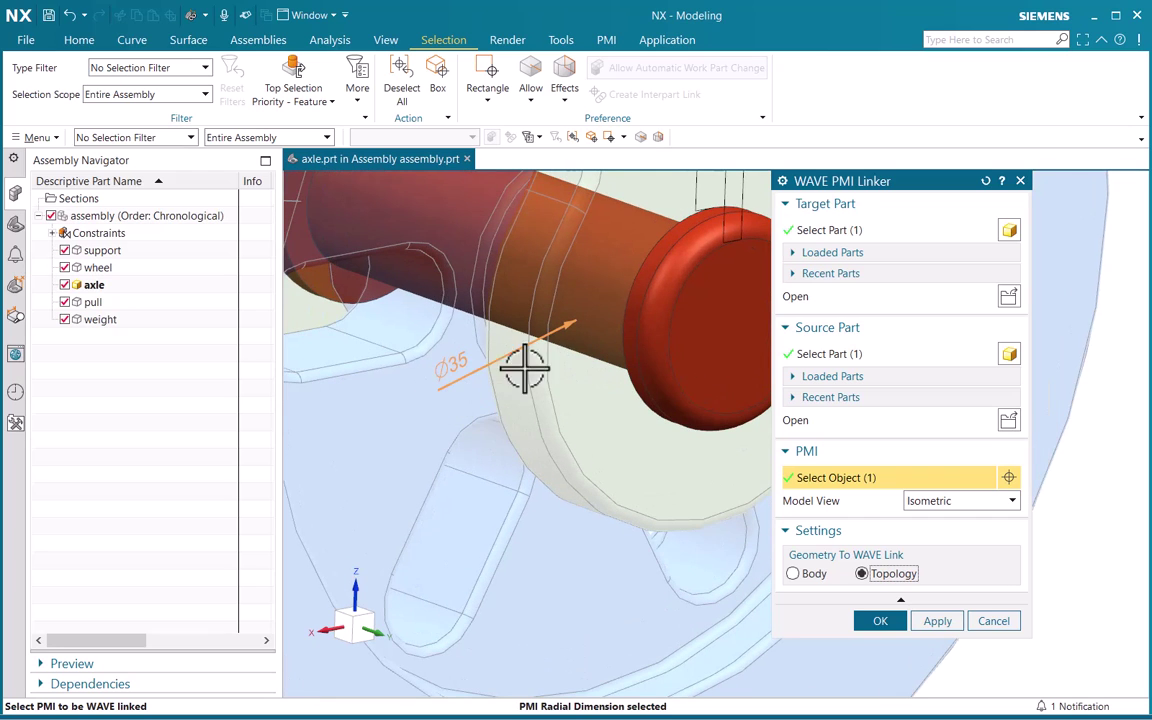
{"action": "scroll", "coordinate": [580, 310], "scroll_direction": "down", "scroll_amount": 4}
{"action": "scroll", "coordinate": [595, 340], "scroll_direction": "down", "scroll_amount": 3}
{"action": "scroll", "coordinate": [599, 368], "scroll_direction": "down", "scroll_amount": 2}
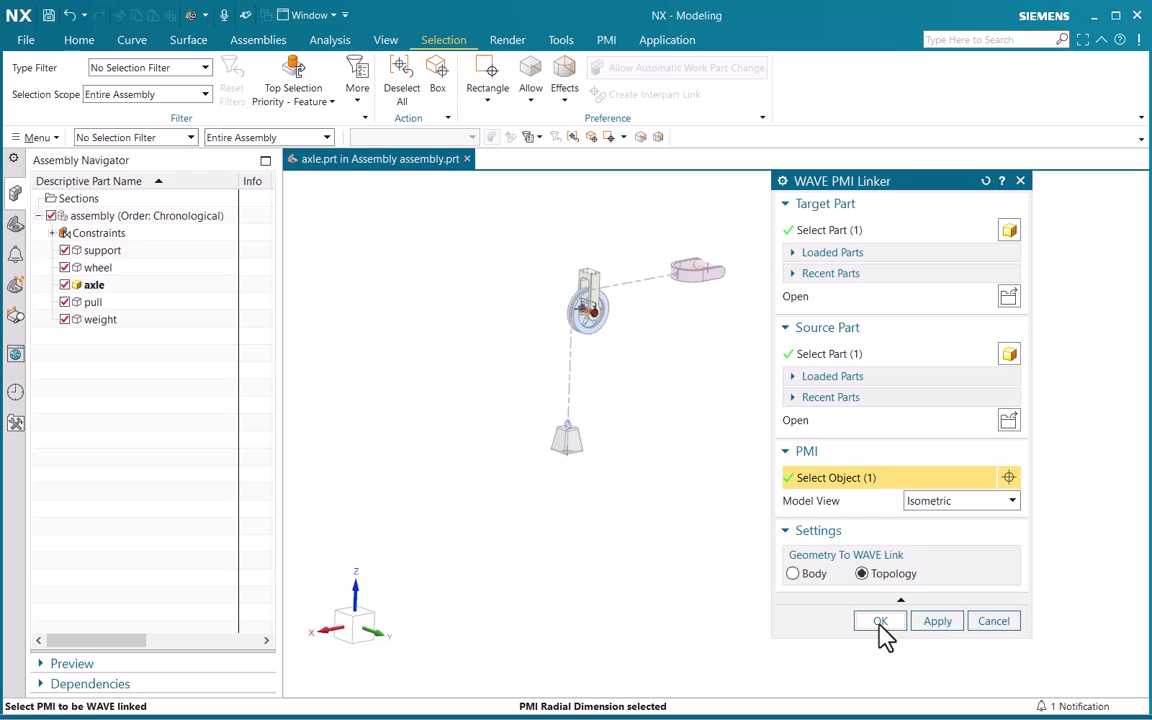
{"action": "left_click", "coordinate": [880, 621]}
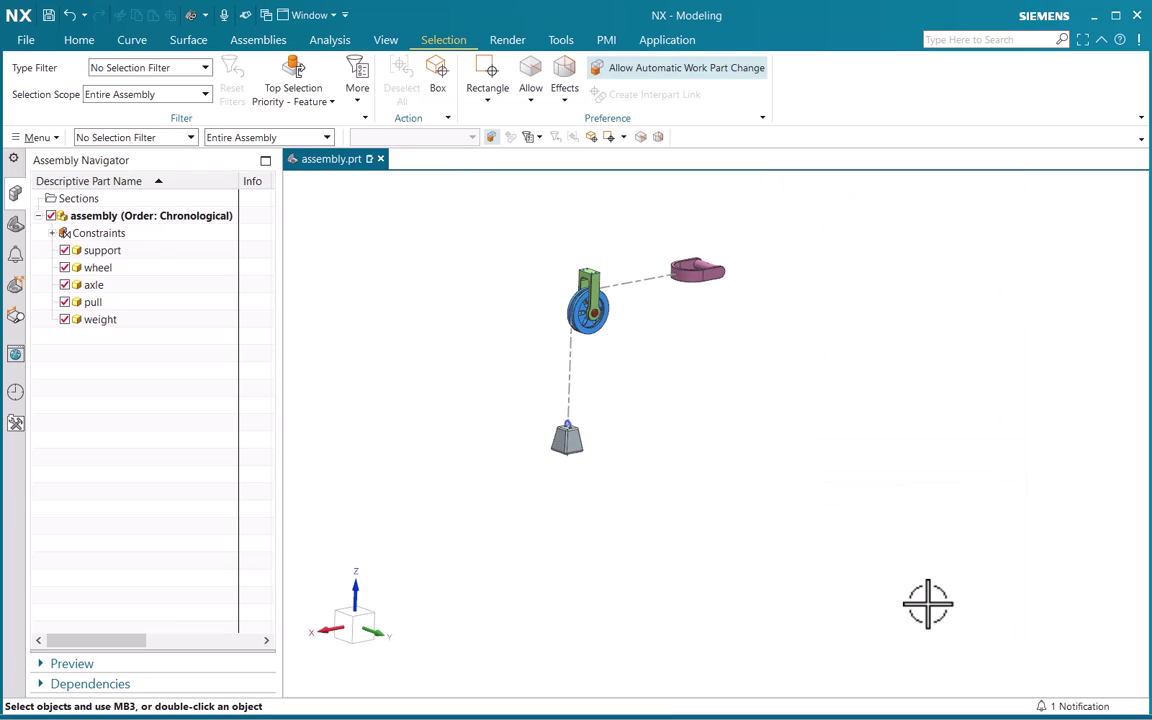
Make support the work part and select LINKED_FACE (17) in its Part Navigator history
{"action": "double_click", "coordinate": [101, 252]}
{"action": "left_click", "coordinate": [15, 226]}
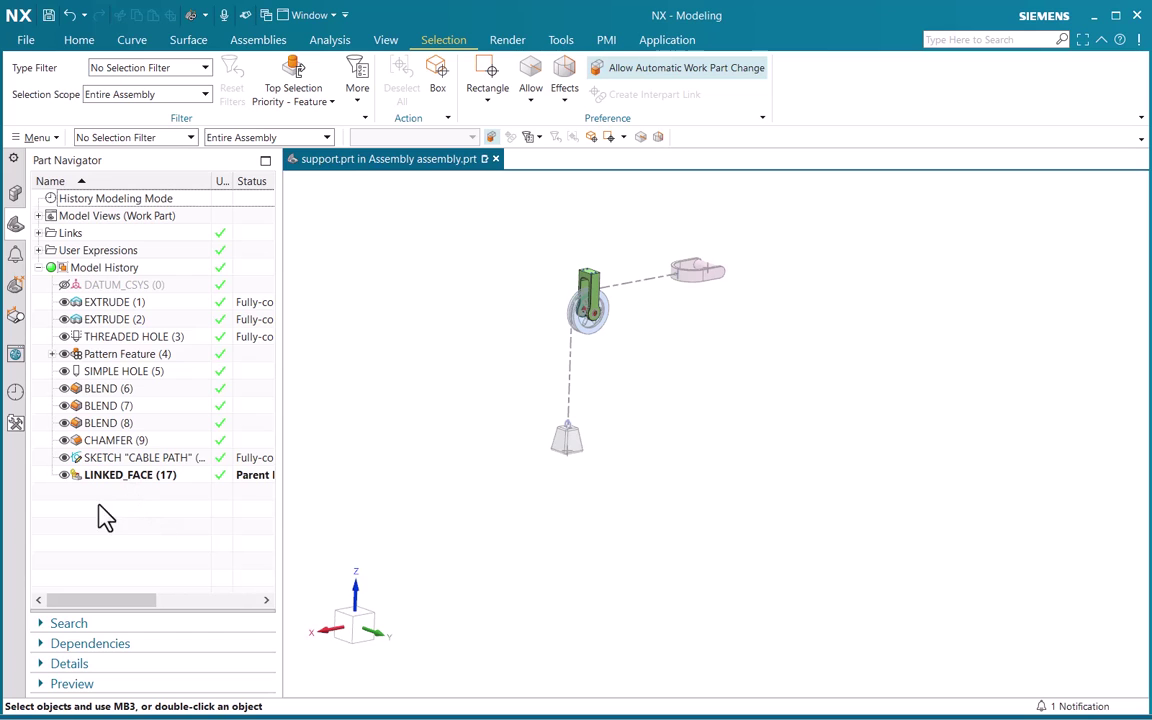
{"action": "left_click", "coordinate": [117, 476]}
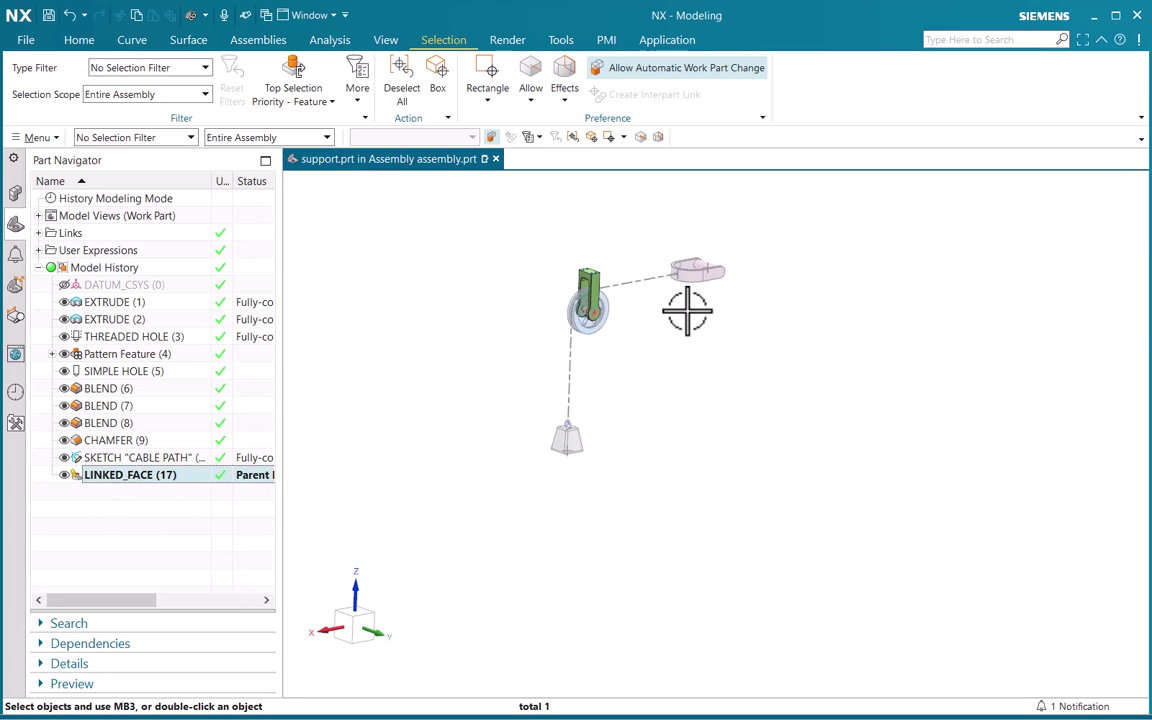
{"action": "scroll", "coordinate": [601, 336], "scroll_direction": "down", "scroll_amount": 3}
{"action": "scroll", "coordinate": [591, 257], "scroll_direction": "down", "scroll_amount": 3}
{"action": "scroll", "coordinate": [596, 267], "scroll_direction": "down", "scroll_amount": 3}
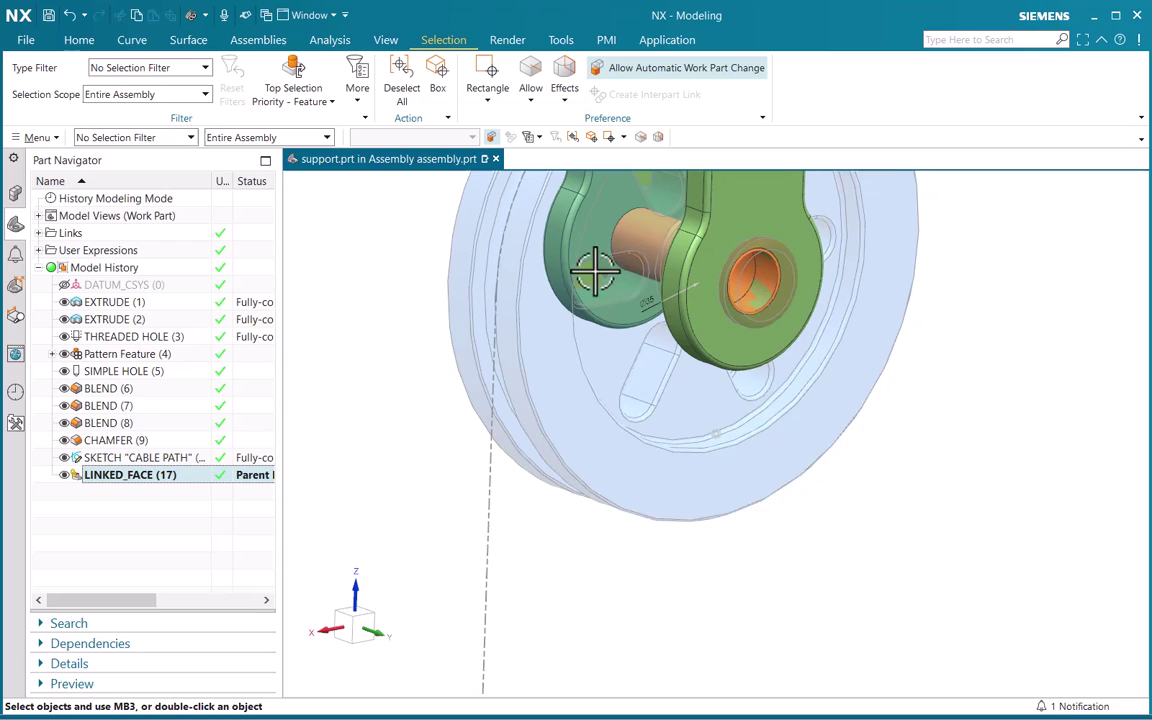
{"action": "left_click", "coordinate": [15, 193]}
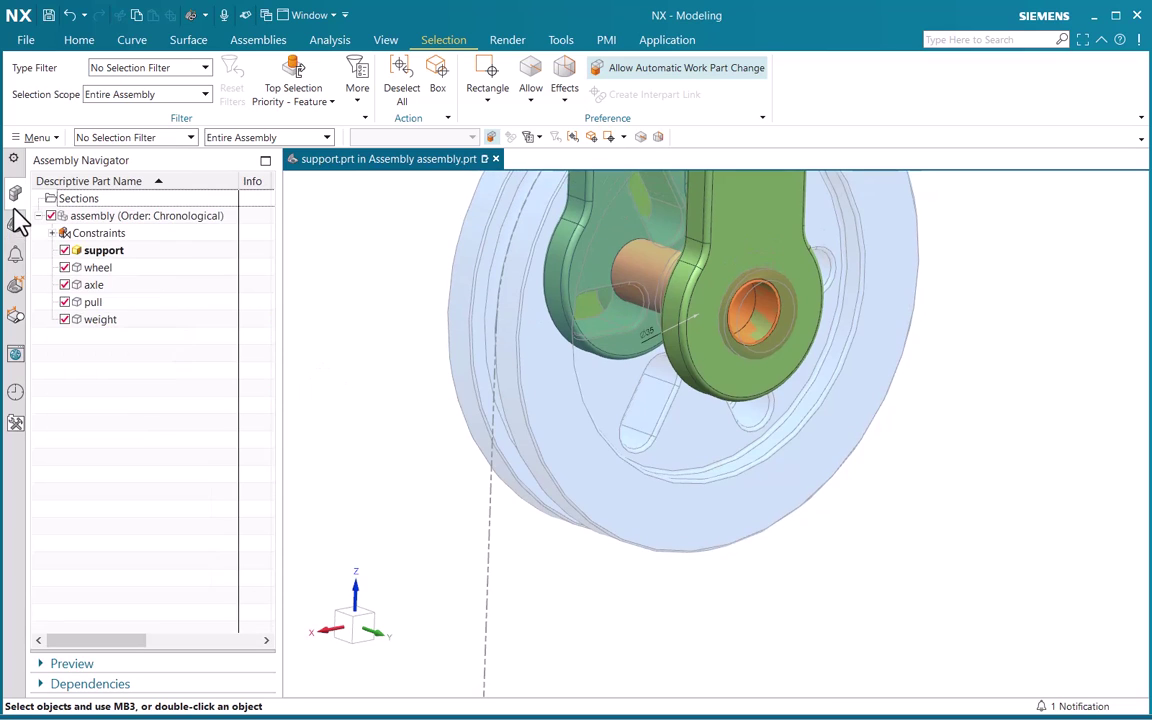
Make the assembly the work part and open support in its own window
{"action": "double_click", "coordinate": [117, 220]}
{"action": "left_click", "coordinate": [105, 252]}
{"action": "right_click", "coordinate": [105, 260]}
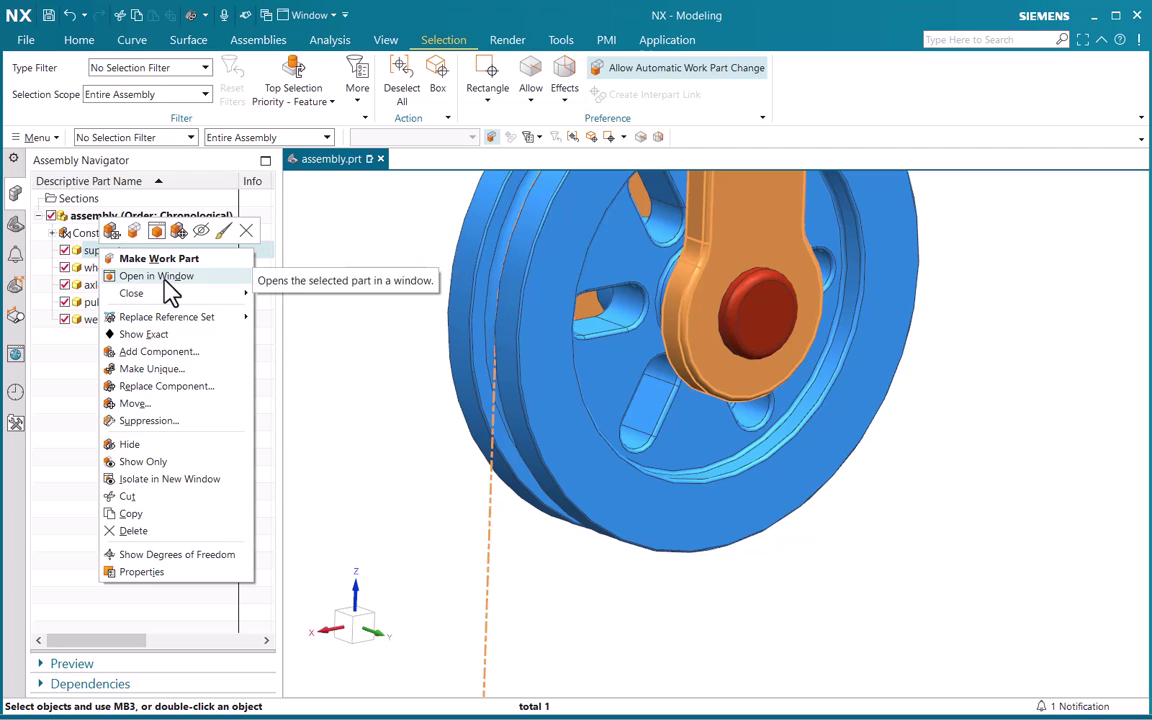
{"action": "left_click", "coordinate": [170, 276]}
Rotate support to an isometric view and select the linked face on its pin
{"action": "scroll", "coordinate": [690, 305], "scroll_direction": "up", "scroll_amount": 5}
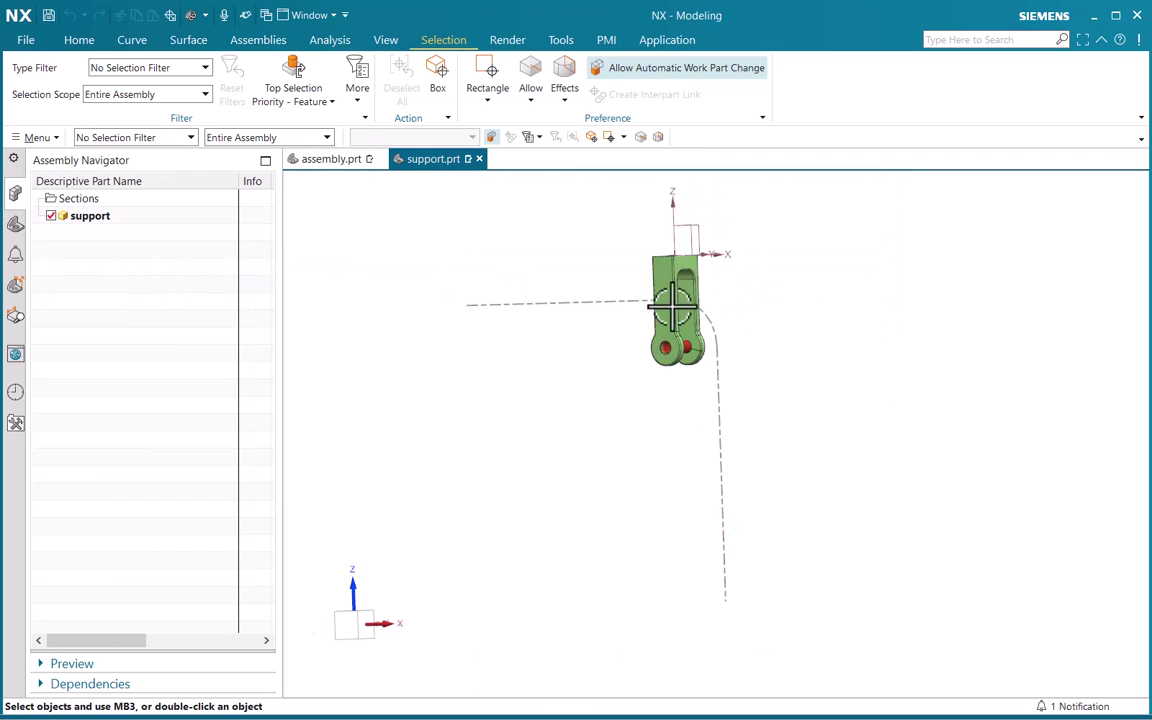
{"action": "scroll", "coordinate": [689, 298], "scroll_direction": "up", "scroll_amount": 5}
{"action": "mouse_move", "coordinate": [689, 298]}
{"action": "middle_mouse_down"}
{"action": "mouse_move", "coordinate": [676, 432]}
{"action": "mouse_move", "coordinate": [591, 481]}
{"action": "mouse_move", "coordinate": [591, 437]}
{"action": "mouse_move", "coordinate": [558, 470]}
{"action": "mouse_move", "coordinate": [686, 514]}
{"action": "middle_mouse_up"}
{"action": "left_click", "coordinate": [591, 481]}
{"action": "scroll", "coordinate": [518, 458], "scroll_direction": "down", "scroll_amount": 3}
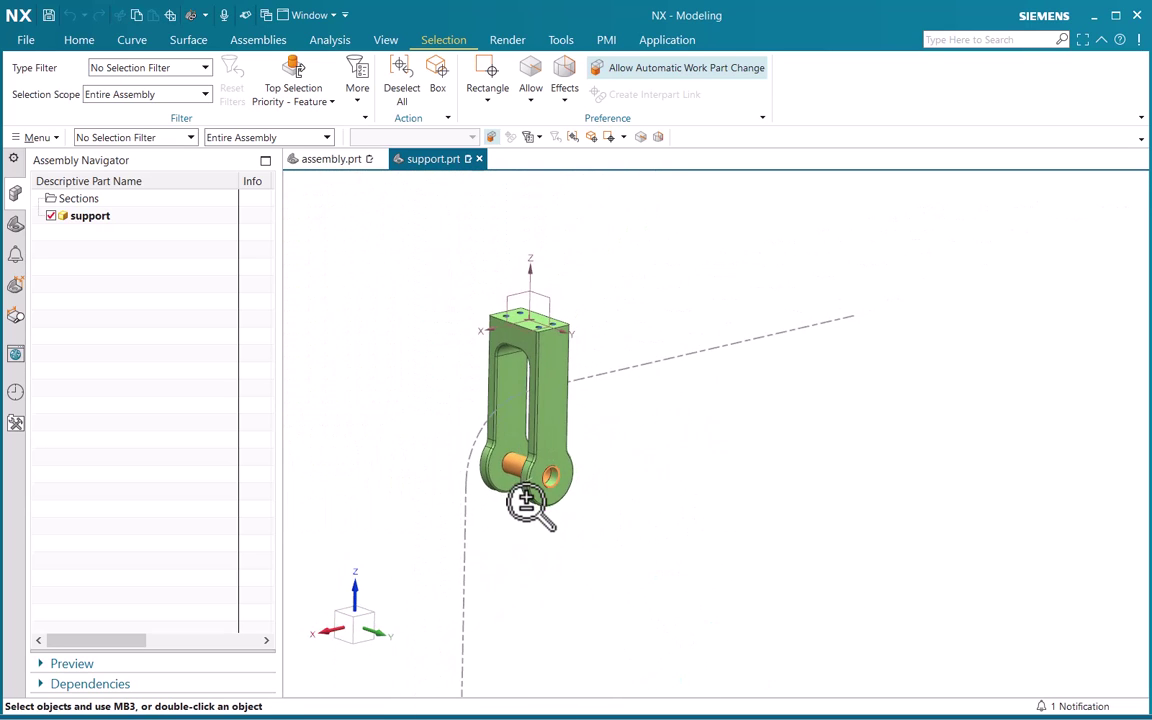
{"action": "middle_click_drag", "start_coordinate": [527, 501], "coordinate": [588, 462], "text": "shift"}
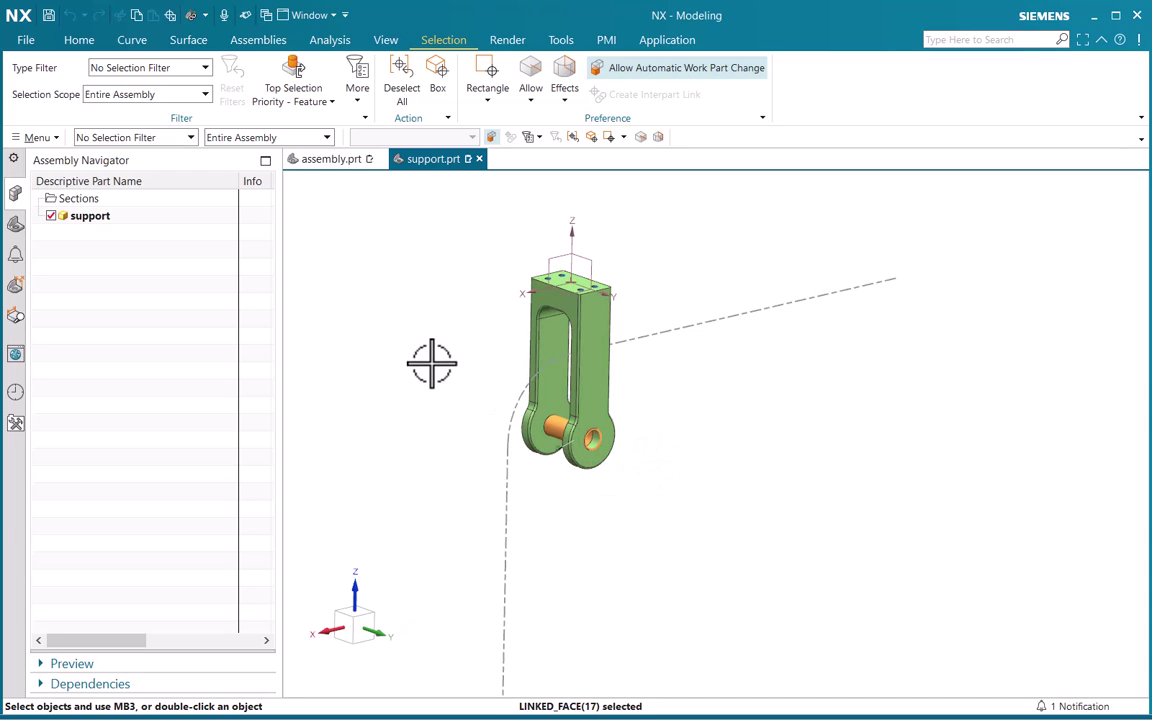
Check that the Ø35 Radial Dimension (6) is listed under PMI > Dimension in the MBD Navigator
{"action": "left_click", "coordinate": [15, 226]}
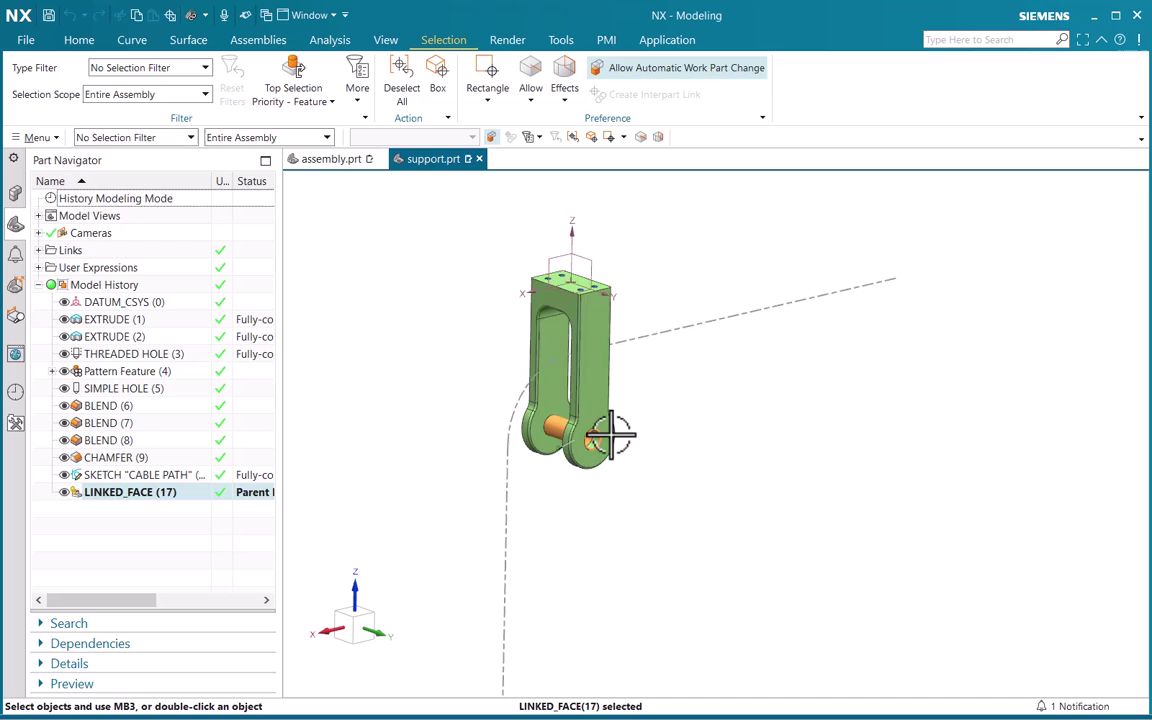
{"action": "scroll", "coordinate": [600, 435], "scroll_direction": "up", "scroll_amount": 3}
{"action": "scroll", "coordinate": [588, 447], "scroll_direction": "up", "scroll_amount": 3}
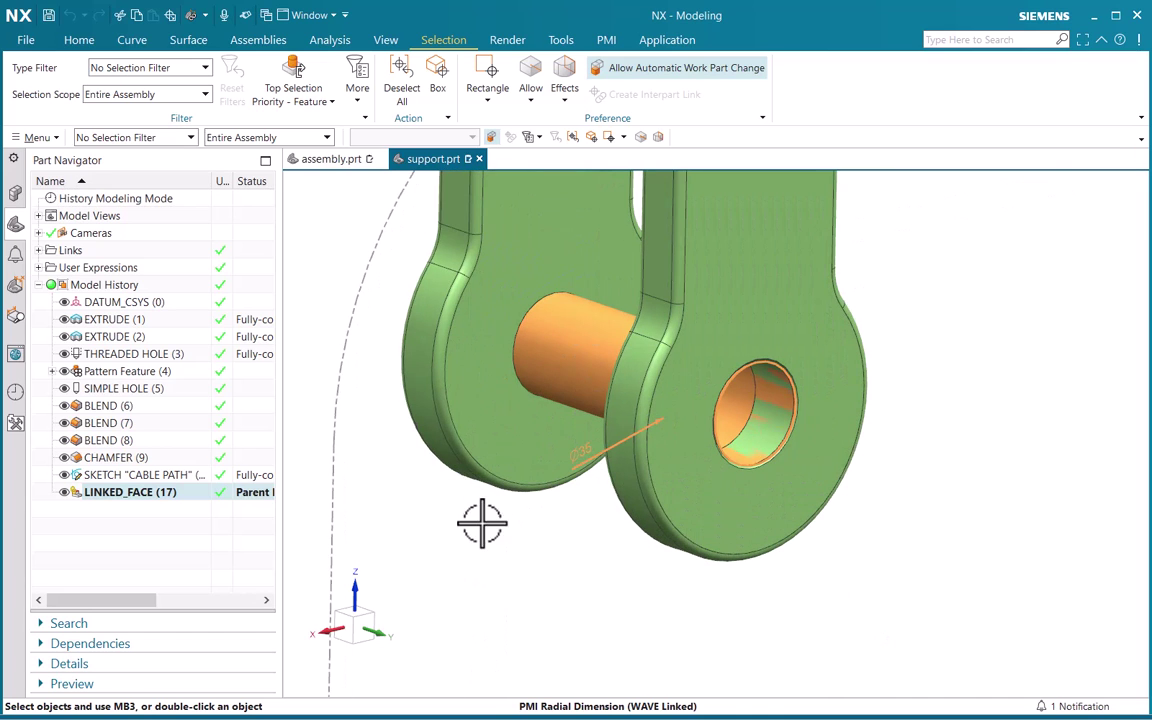
{"action": "key", "text": "Escape"}
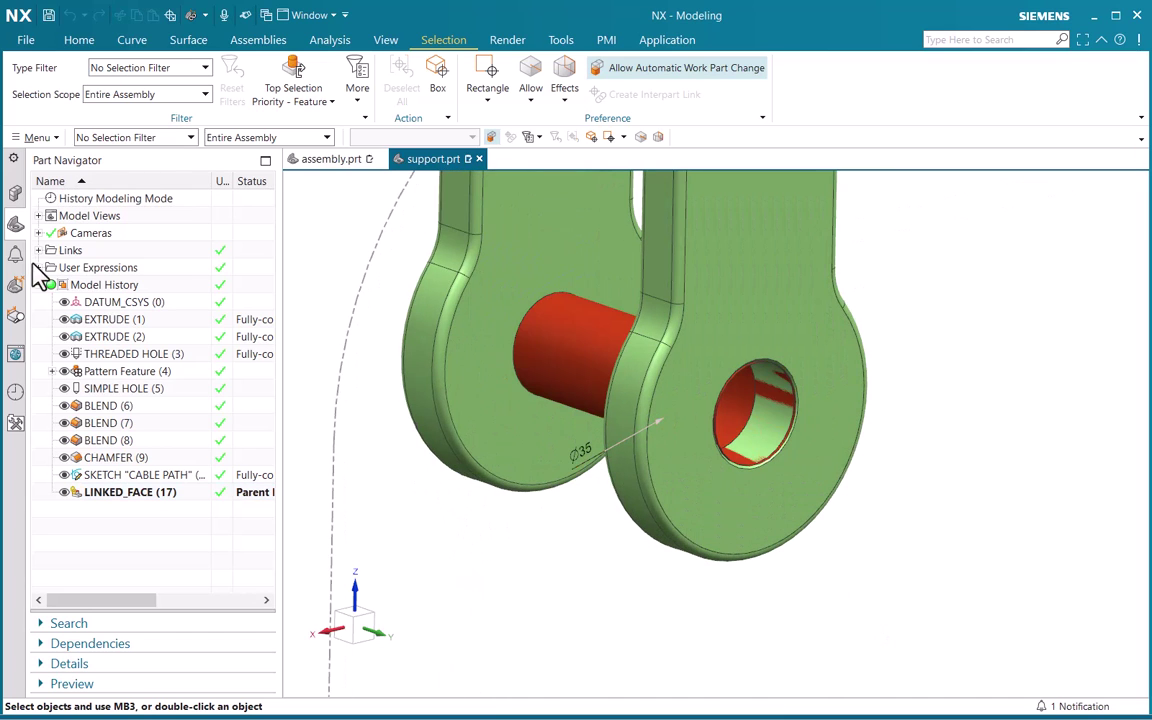
{"action": "left_click", "coordinate": [16, 285]}
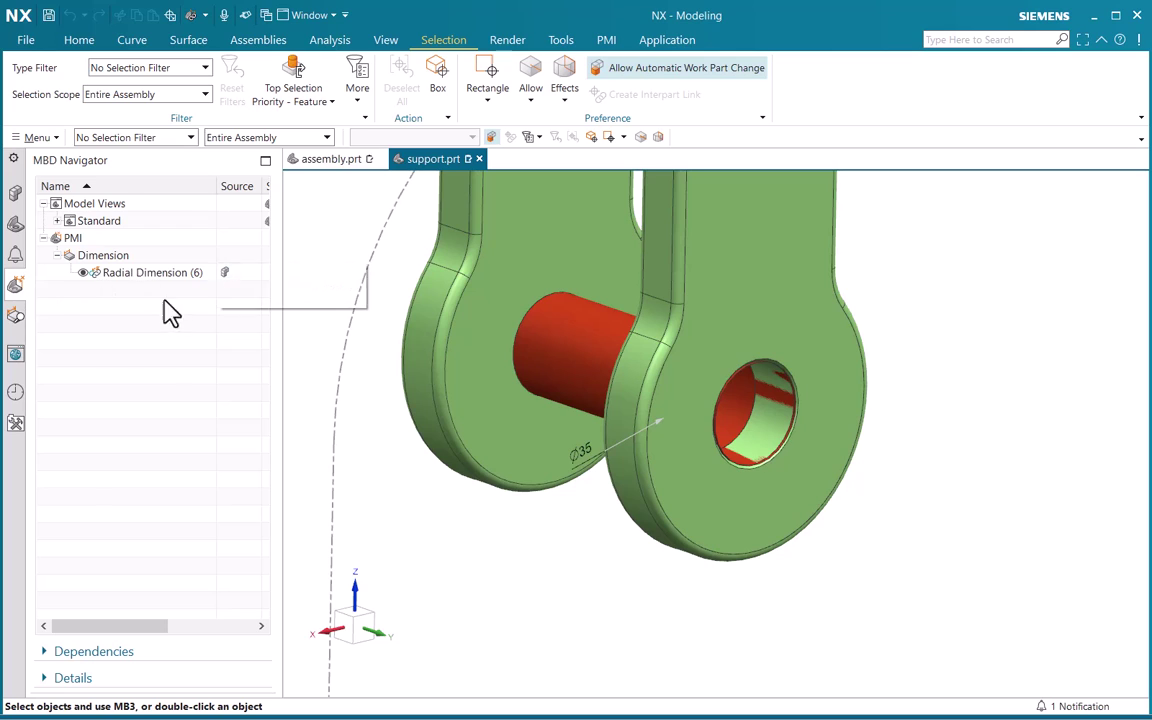
{"action": "left_click", "coordinate": [138, 273]}
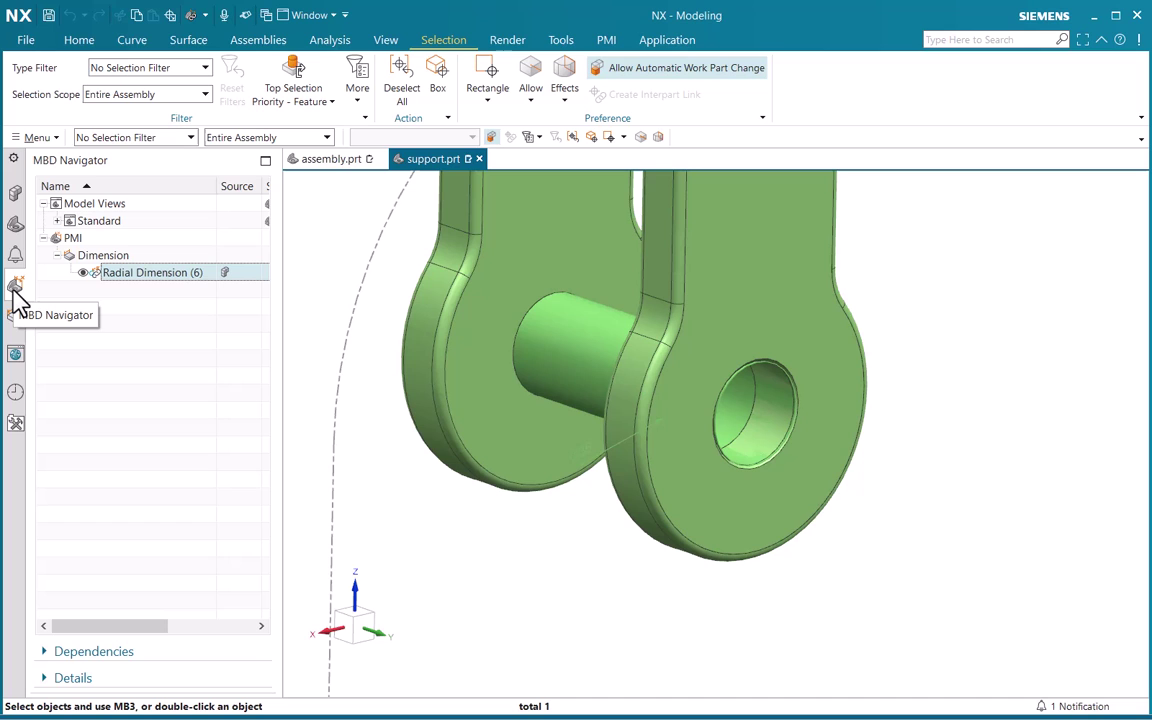
Show the support's feature history in the Part Navigator again and clear the selection
{"action": "left_click", "coordinate": [16, 223]}
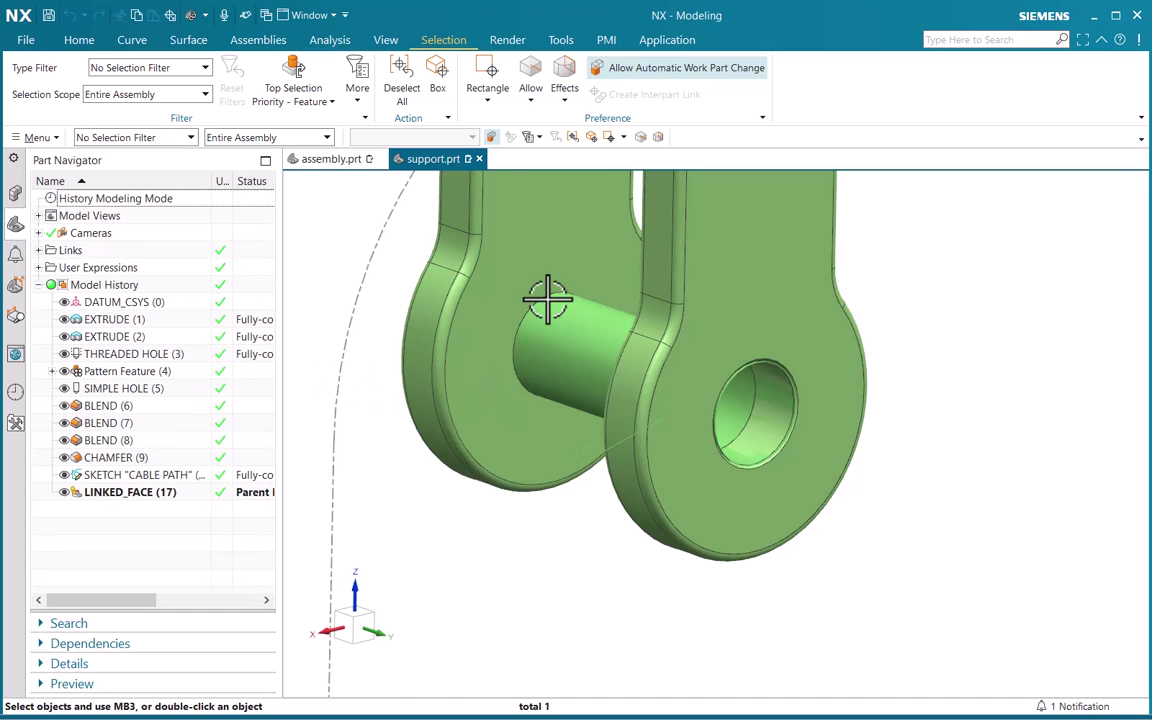
{"action": "scroll", "coordinate": [545, 300], "scroll_direction": "down", "scroll_amount": 5}
{"action": "scroll", "coordinate": [653, 247], "scroll_direction": "down", "scroll_amount": 2}
{"action": "scroll", "coordinate": [640, 352], "scroll_direction": "down", "scroll_amount": 3}
{"action": "scroll", "coordinate": [625, 360], "scroll_direction": "down", "scroll_amount": 3}
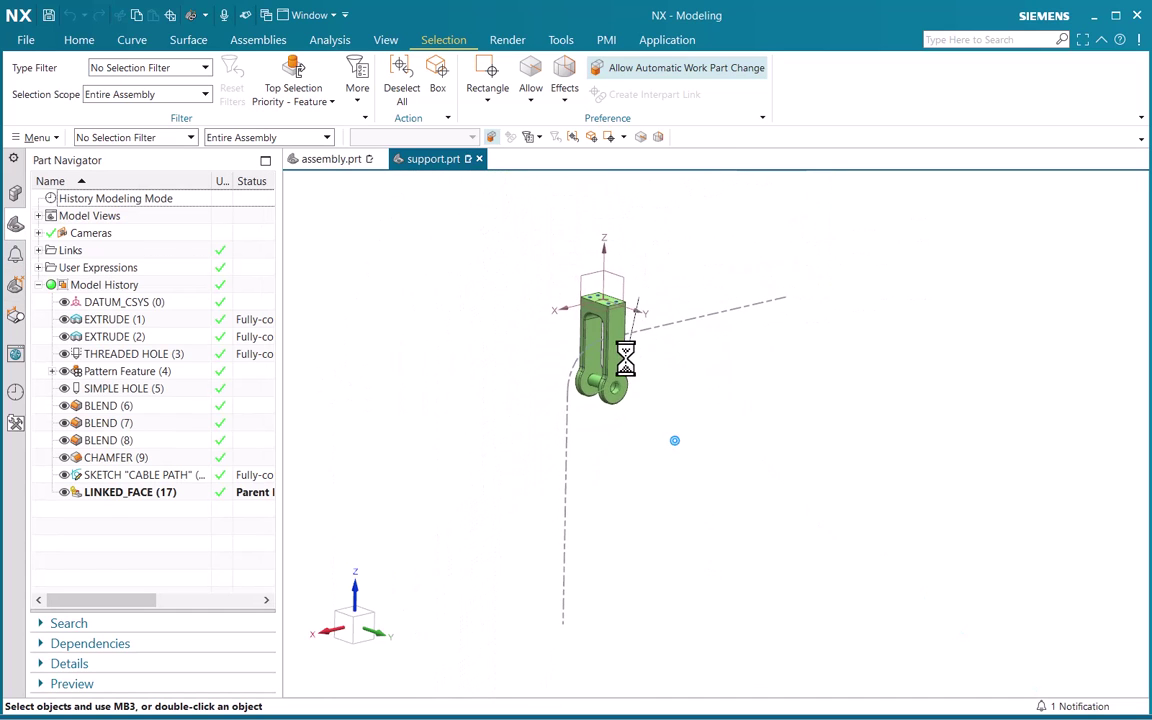
{"action": "scroll", "coordinate": [563, 347], "scroll_direction": "up", "scroll_amount": 3}
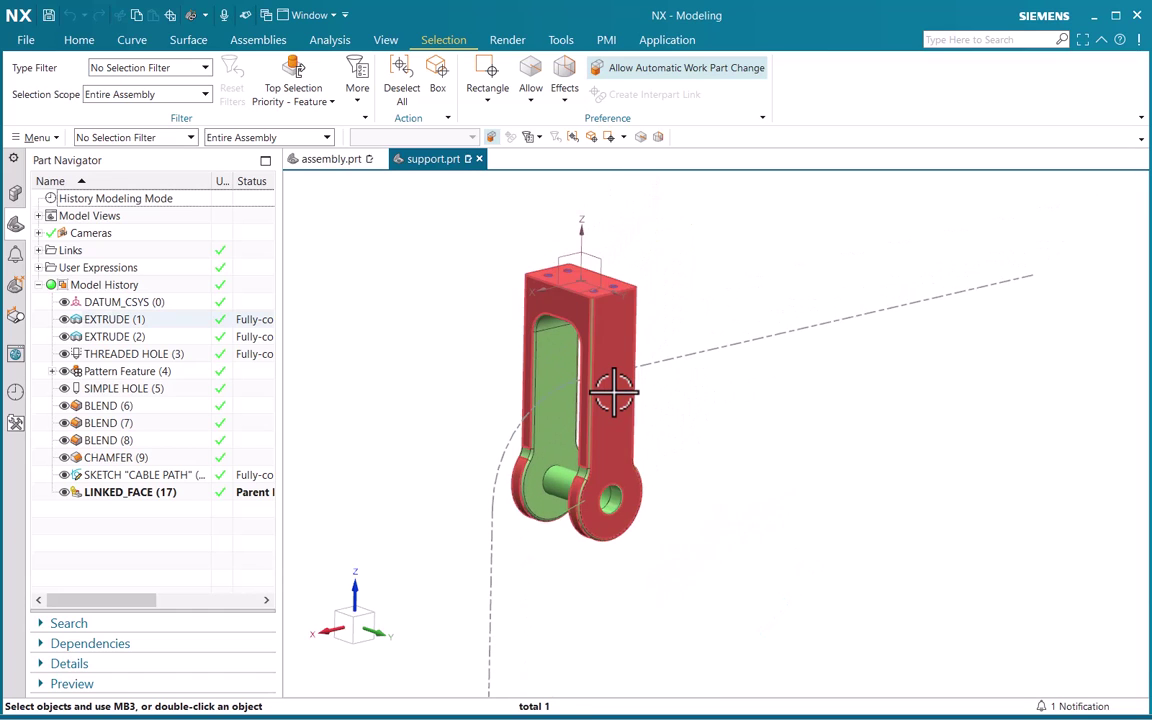
{"action": "key", "text": "Escape"}
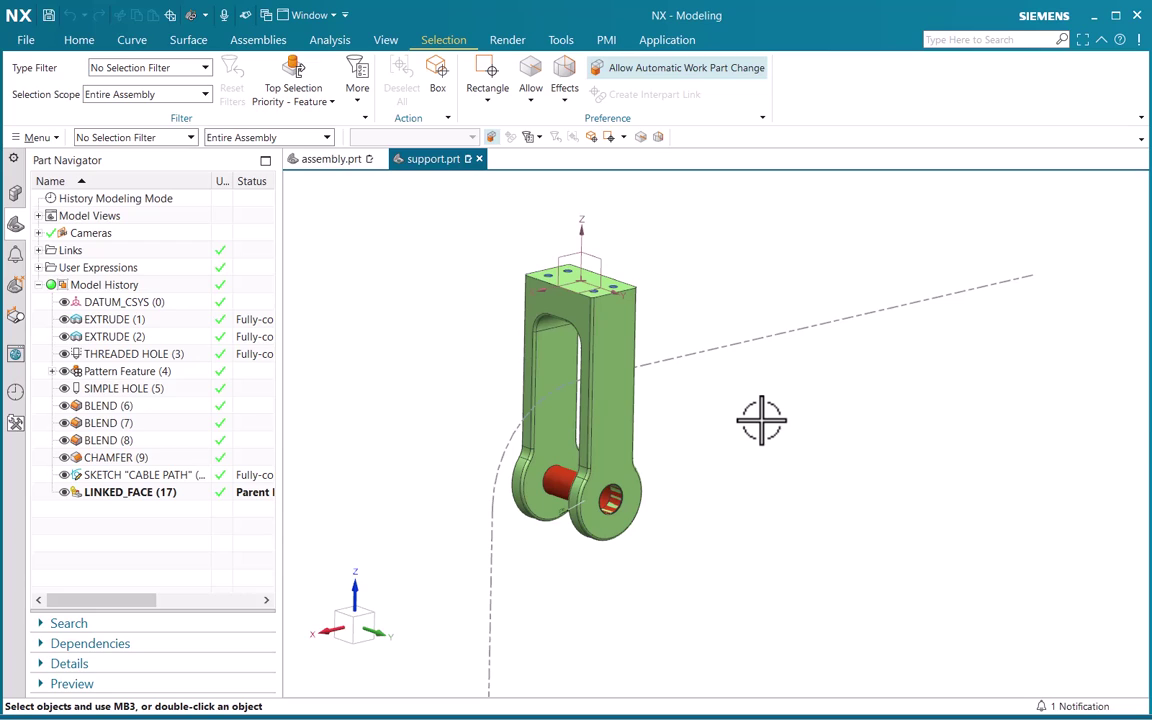